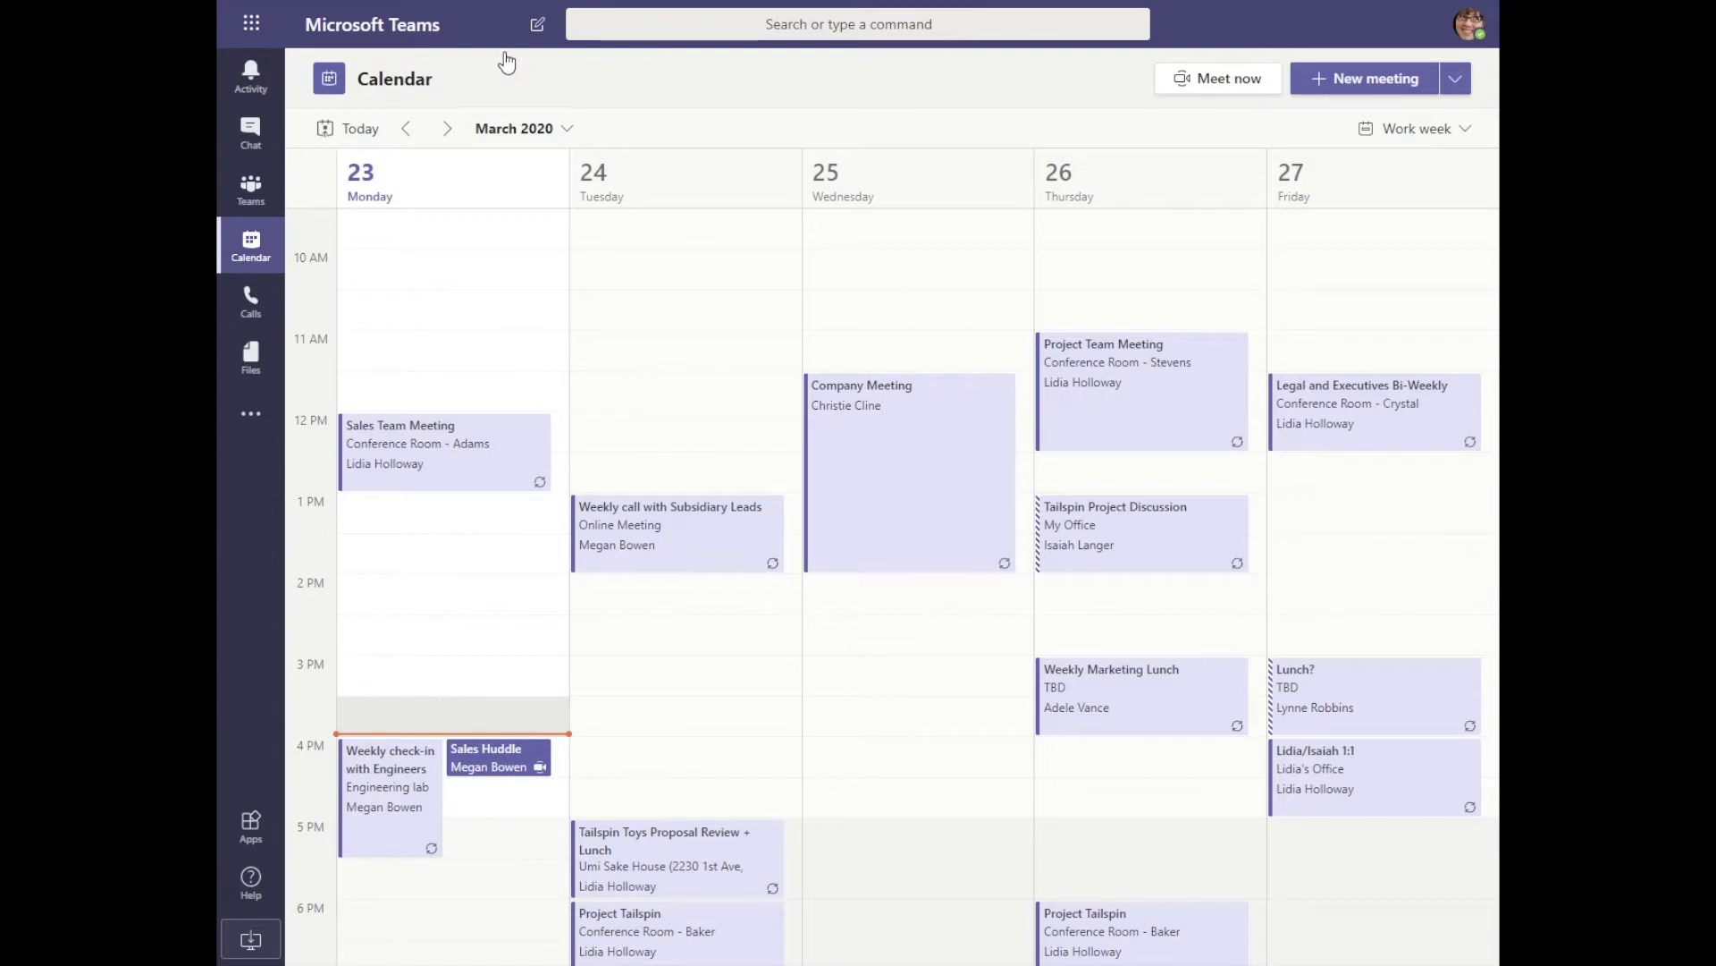
{"action": "scroll", "coordinate": [924, 199], "scroll_direction": "up", "scroll_amount": 3}
{"action": "scroll", "coordinate": [924, 199], "scroll_direction": "up", "scroll_amount": 2}
{"action": "scroll", "coordinate": [923, 198], "scroll_direction": "down", "scroll_amount": 5}
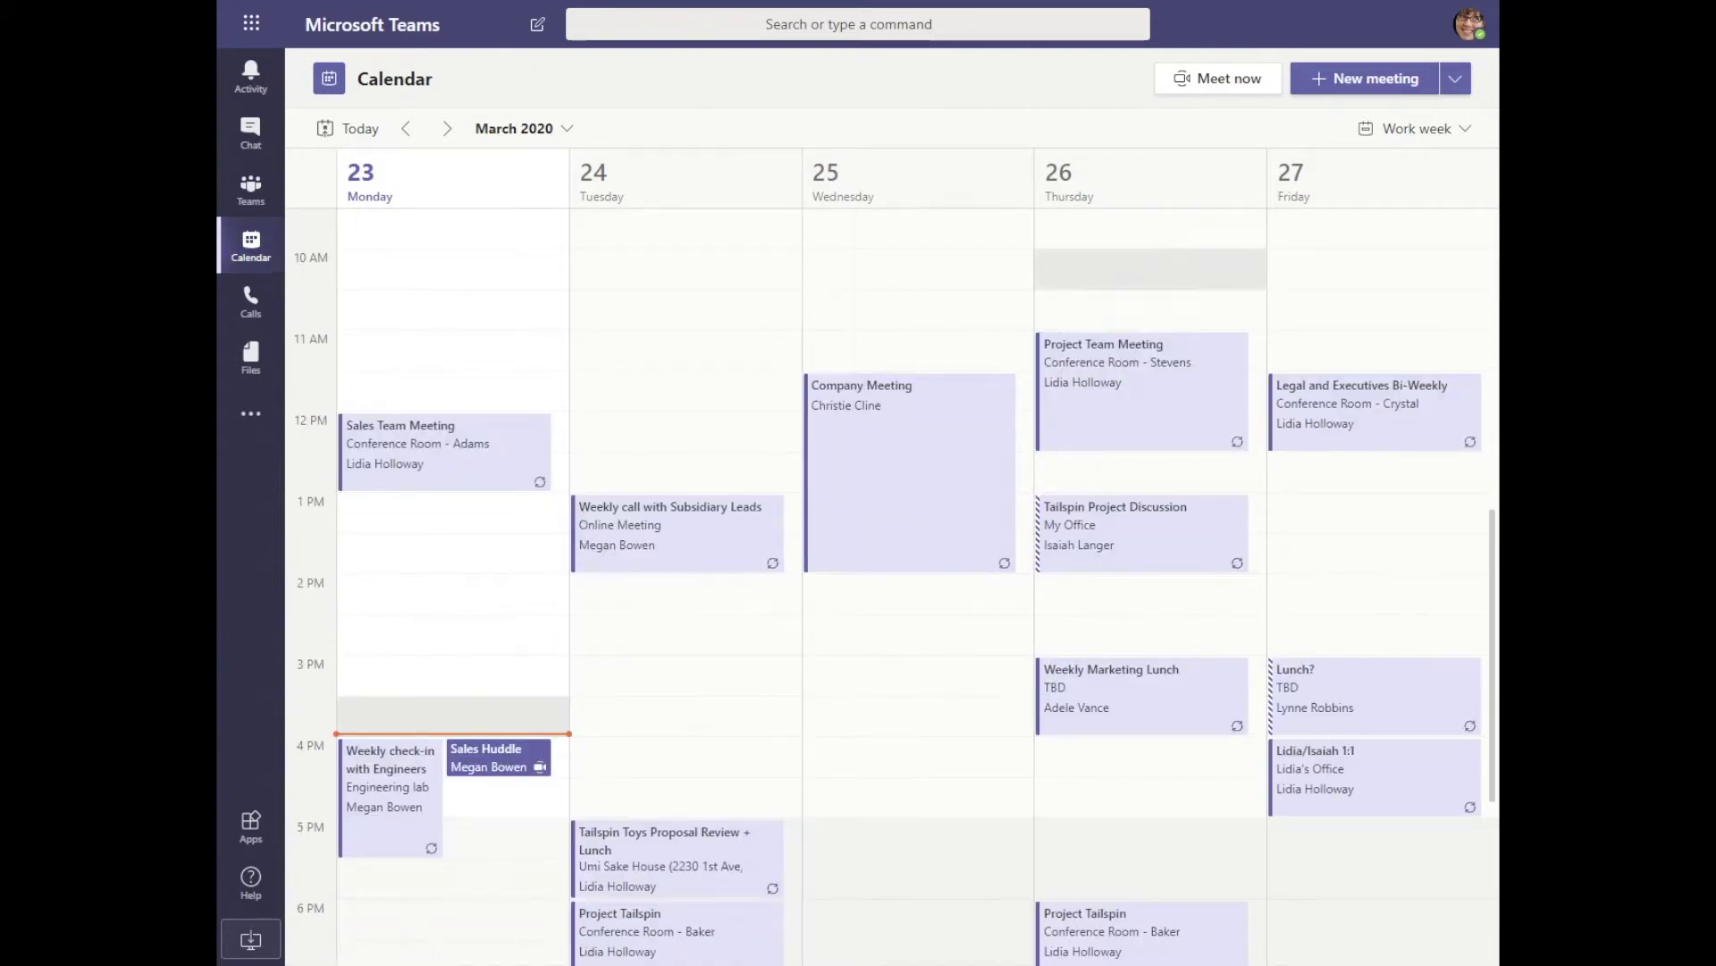
{"action": "scroll", "coordinate": [1131, 173], "scroll_direction": "up", "scroll_amount": 1}
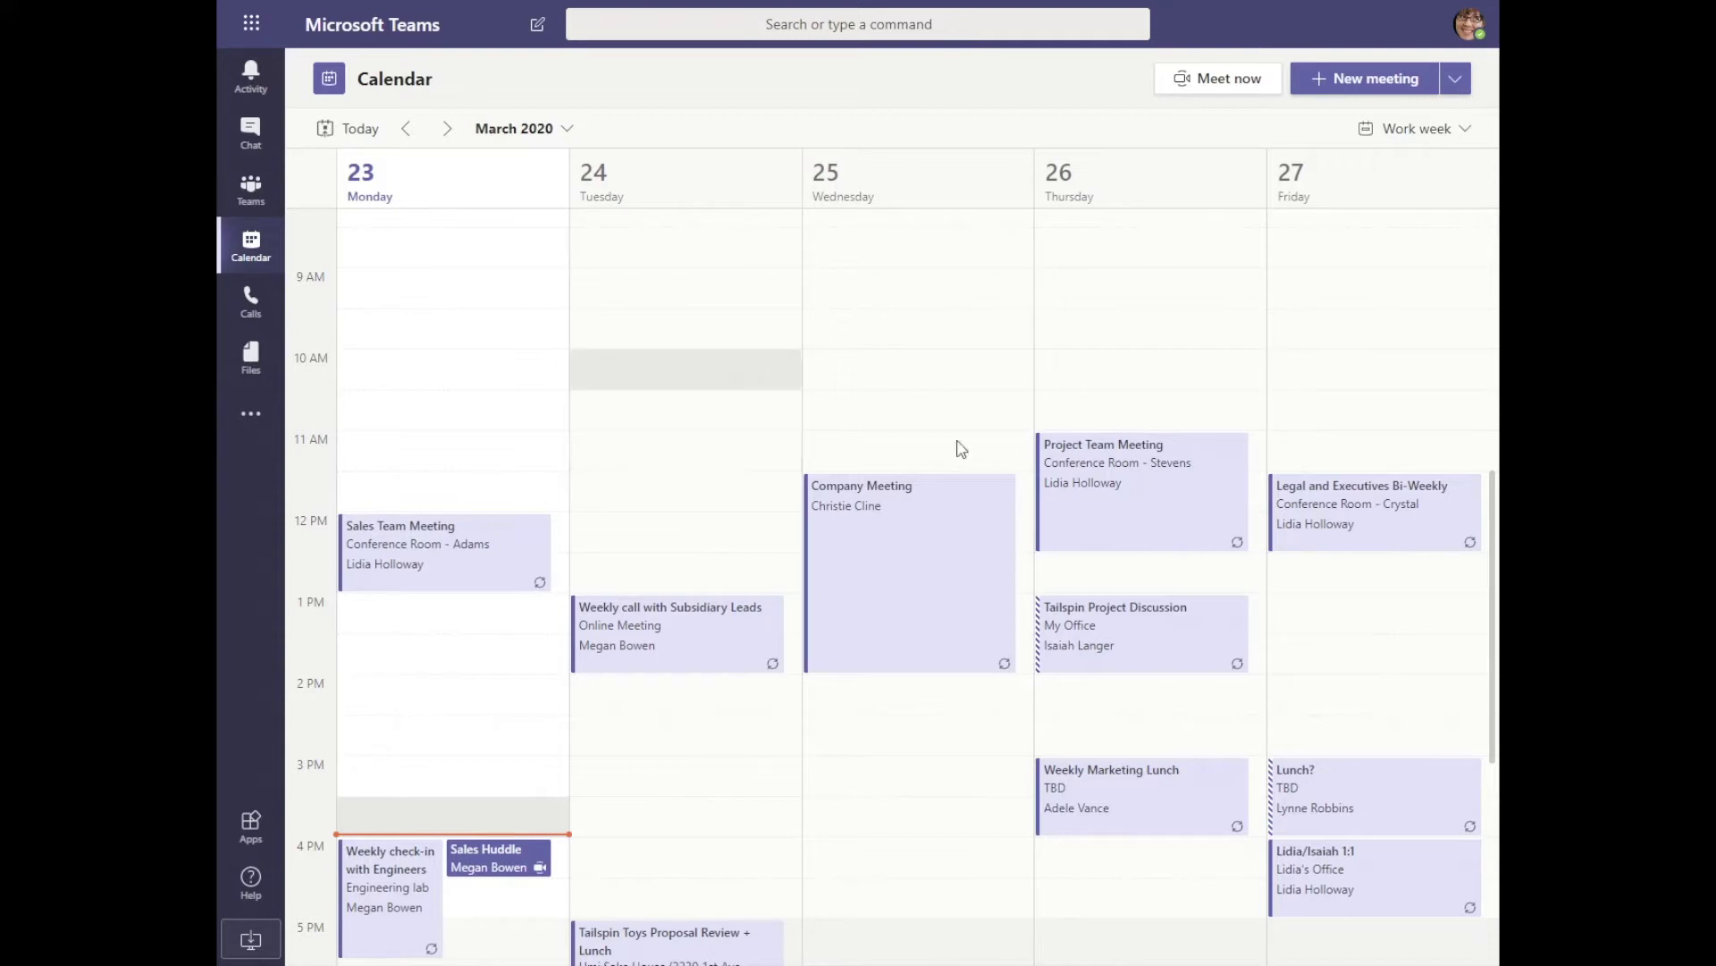
{"action": "scroll", "coordinate": [946, 254], "scroll_direction": "down", "scroll_amount": 1}
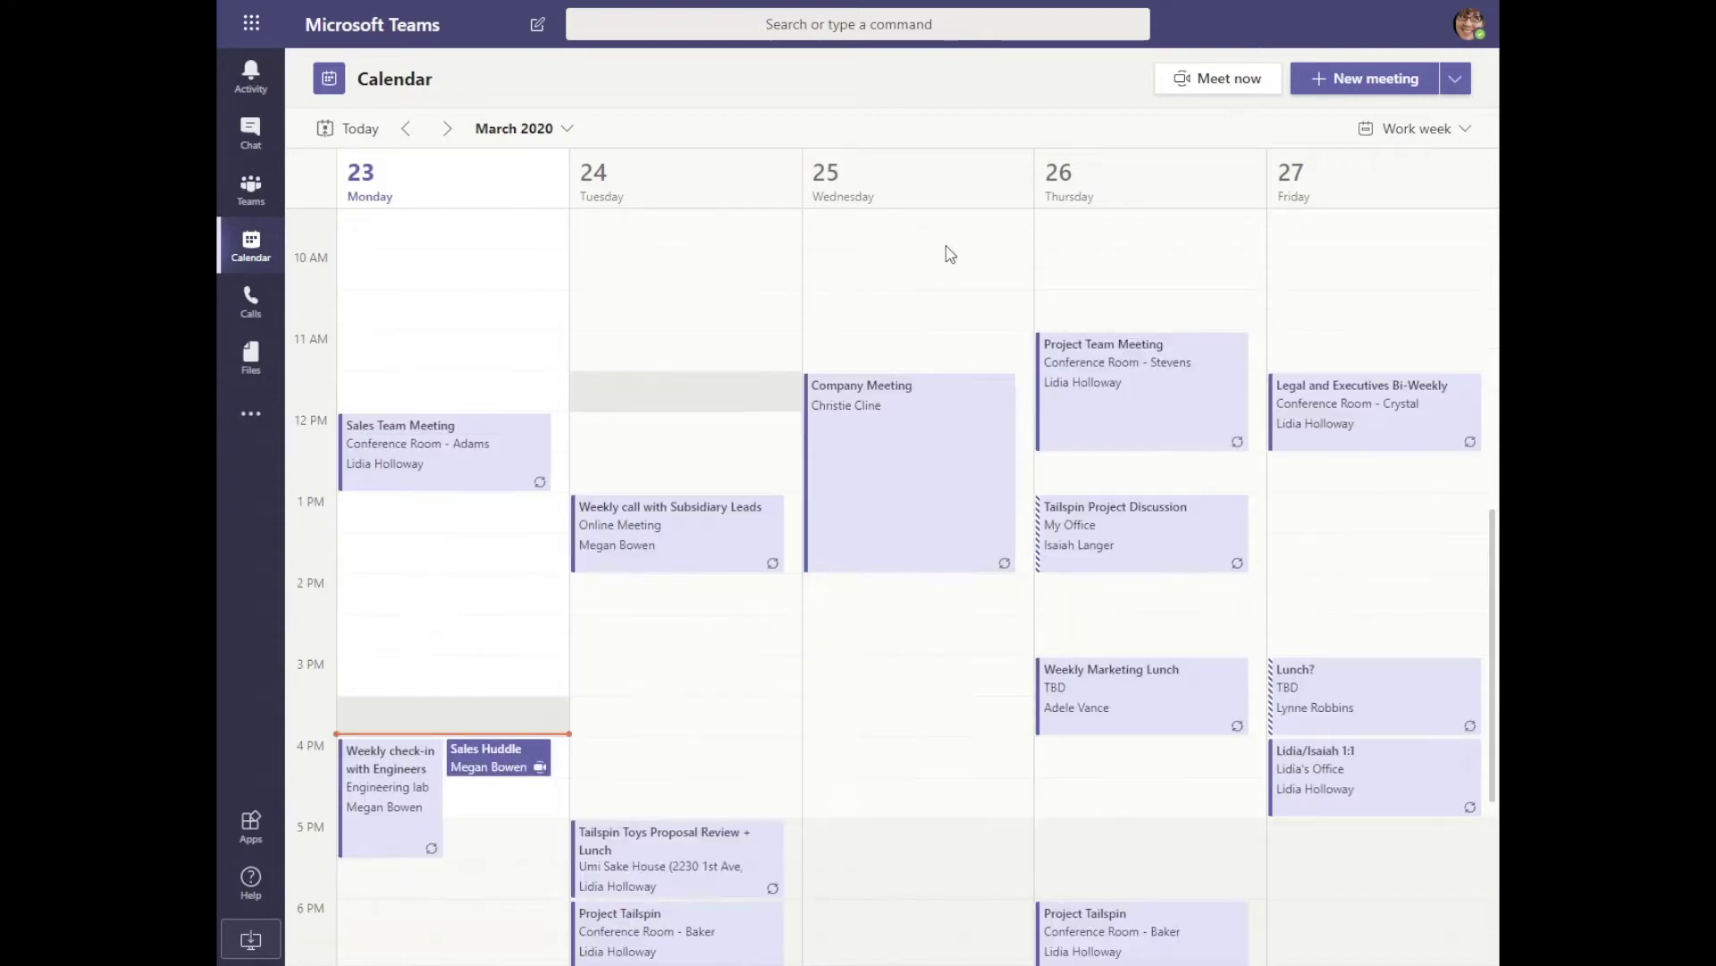
{"action": "scroll", "coordinate": [778, 465], "scroll_direction": "down", "scroll_amount": 1}
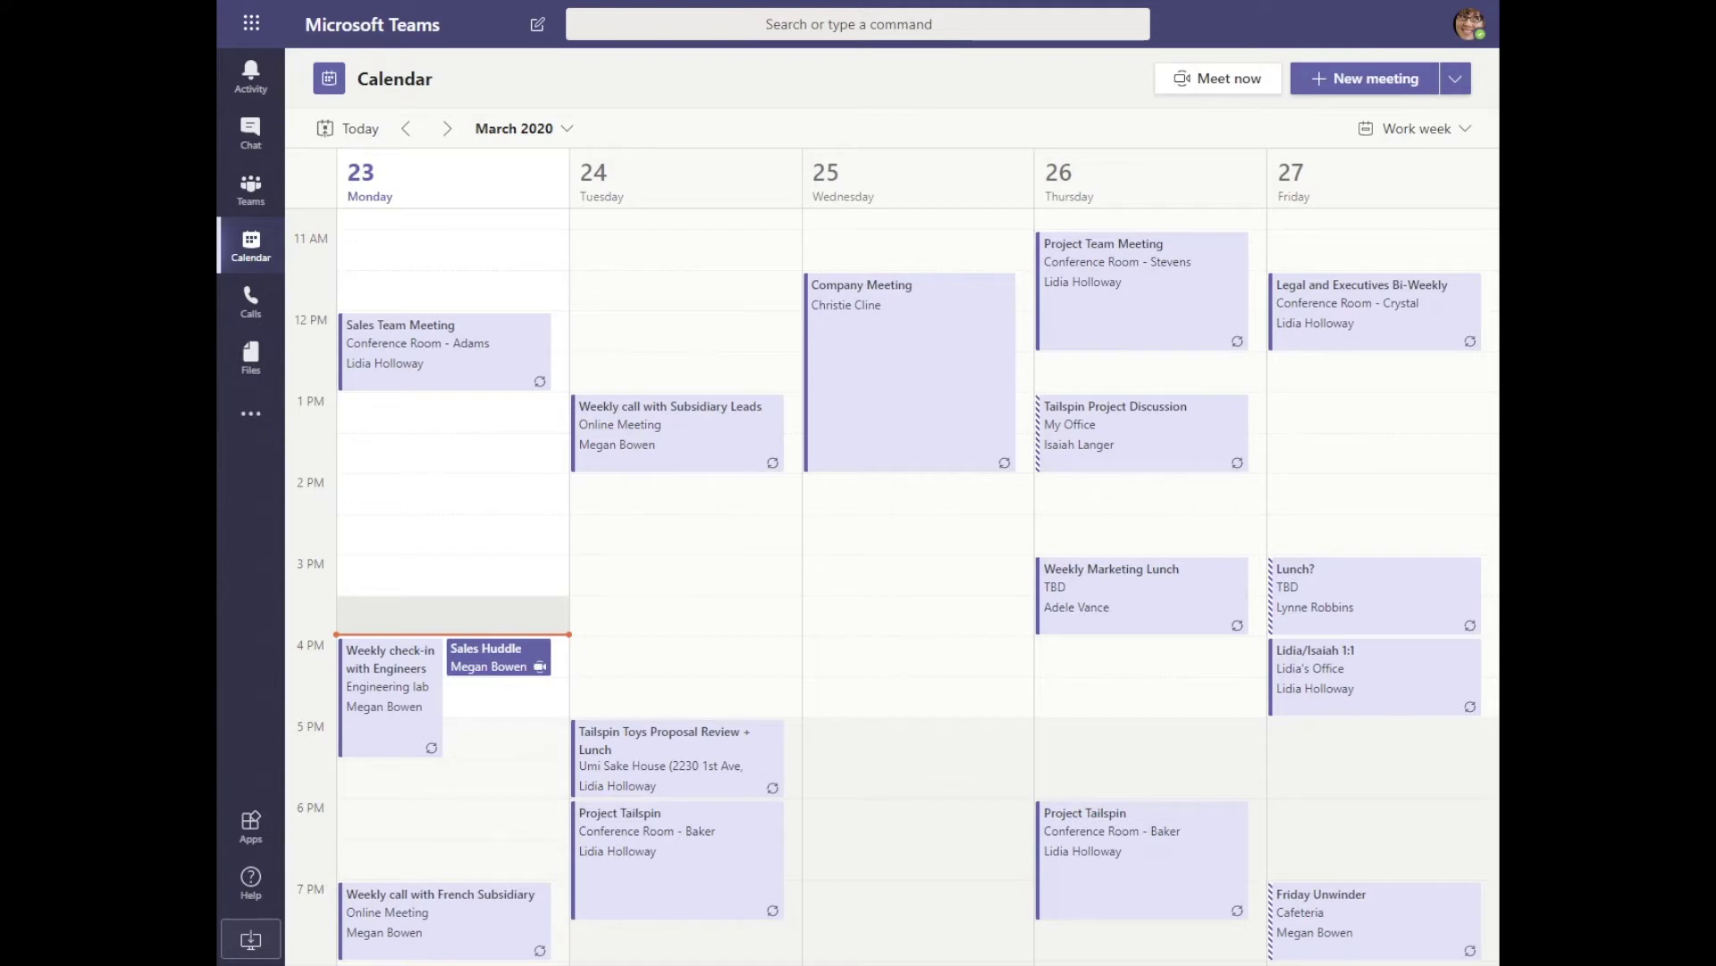
Start a new meeting draft and leave it set to not repeat
{"action": "left_click", "coordinate": [1357, 78]}
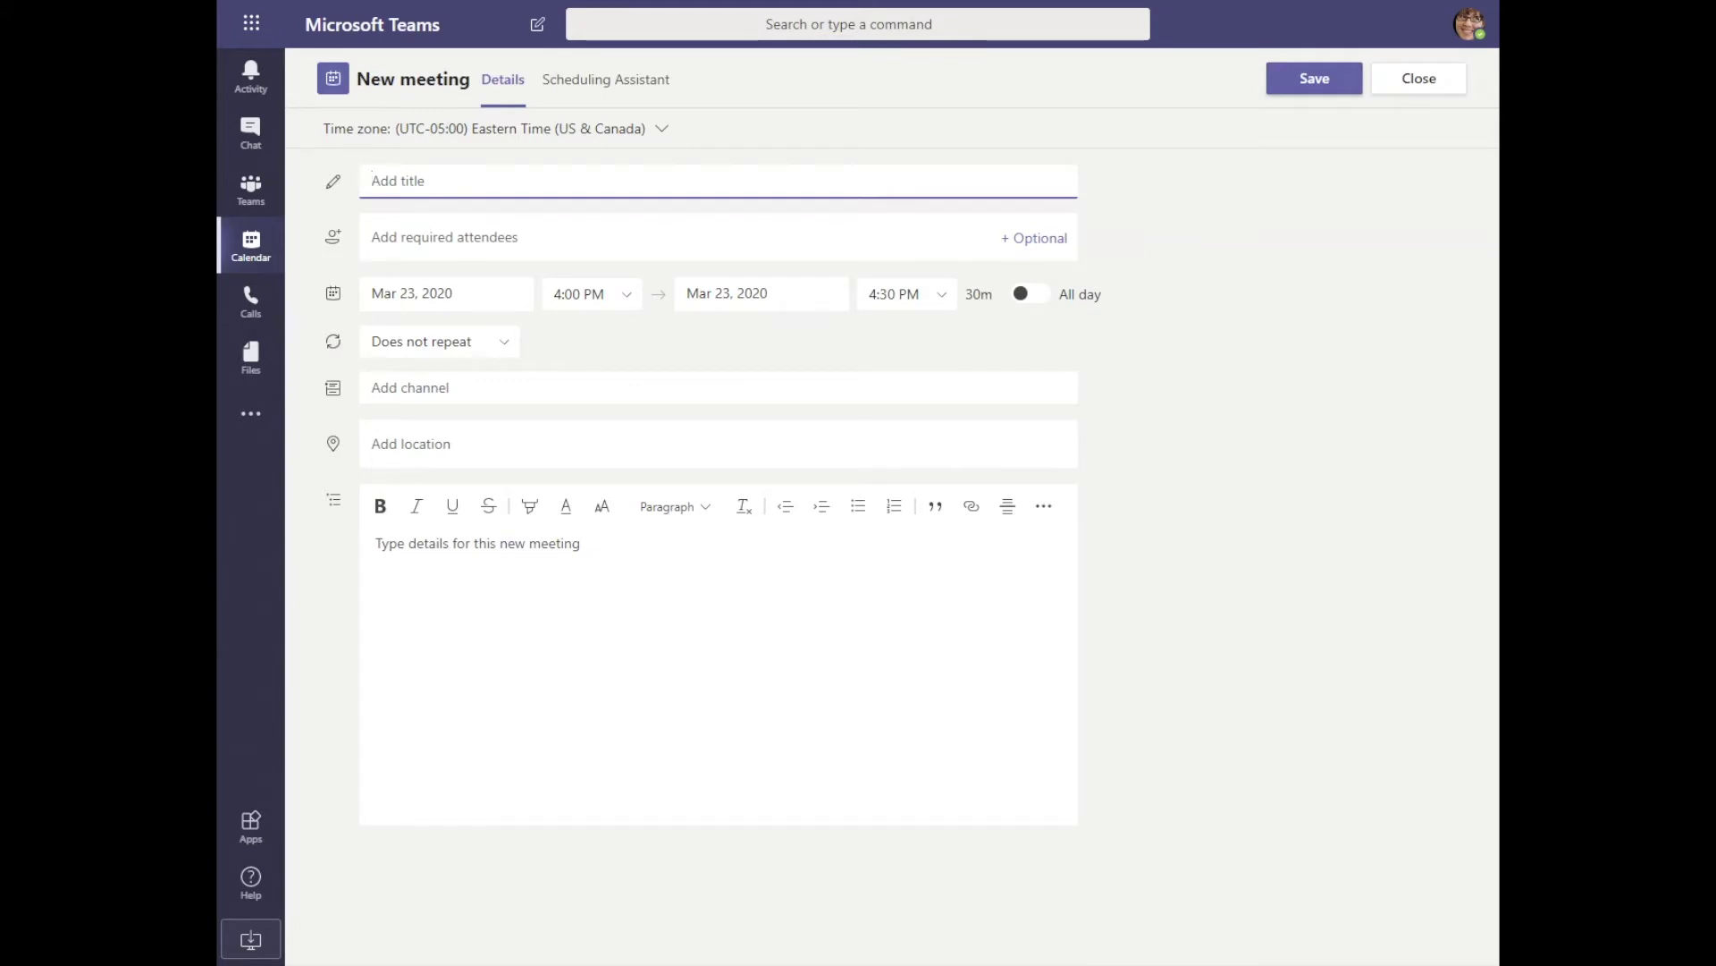
{"action": "key", "text": "Tab"}
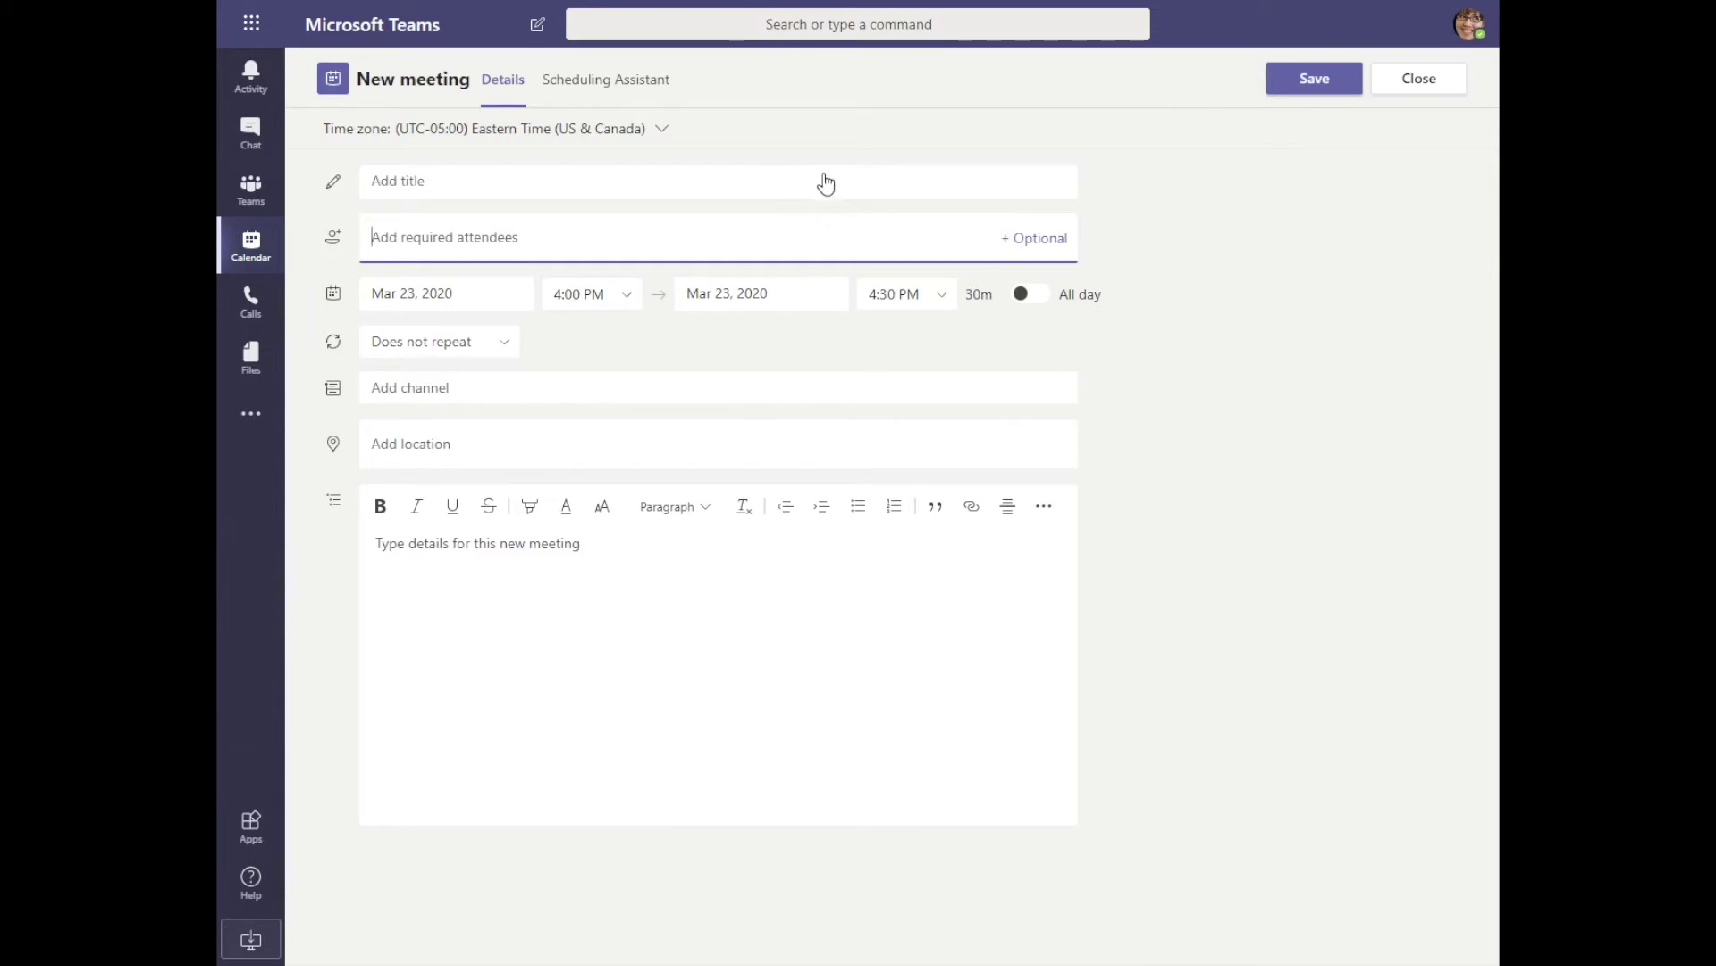
{"action": "key", "text": "Tab"}
{"action": "key", "text": "Tab"}
{"action": "key", "text": "Tab"}
{"action": "key", "text": "alt+Down"}
{"action": "key", "text": "Escape"}
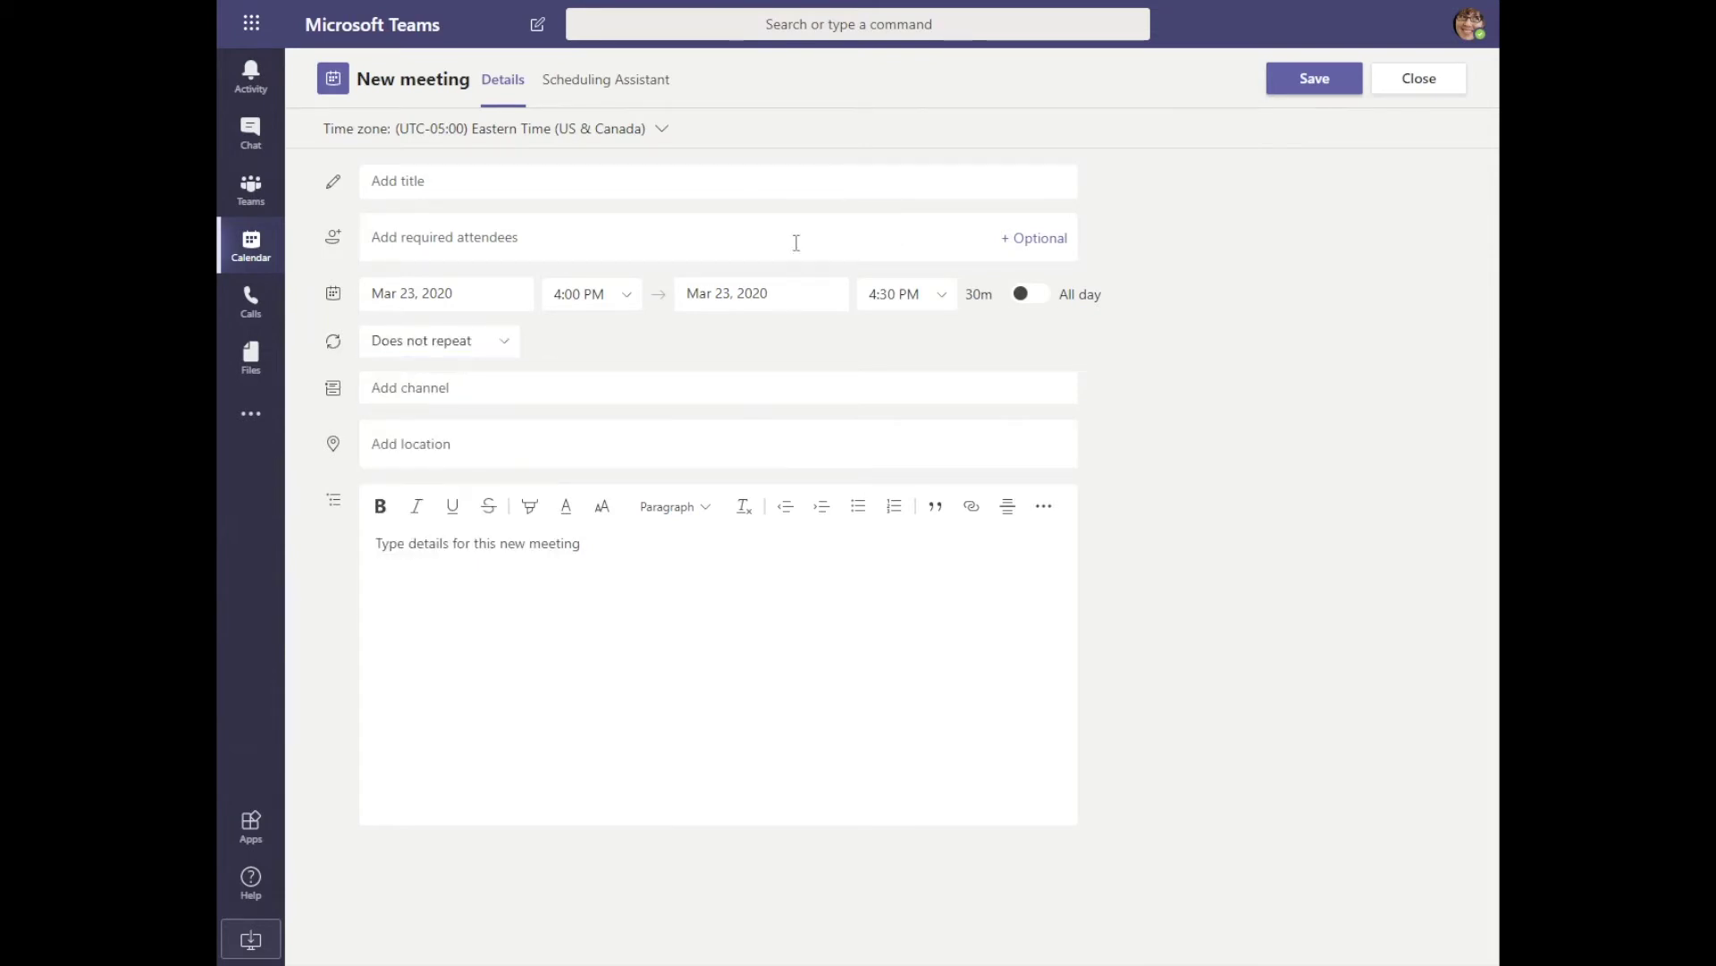
Set the meeting channel to Mark 8 Project Team > General
{"action": "key", "text": "Tab"}
{"action": "key", "text": "alt+Down"}
{"action": "key", "text": "Down"}
{"action": "key", "text": "Down"}
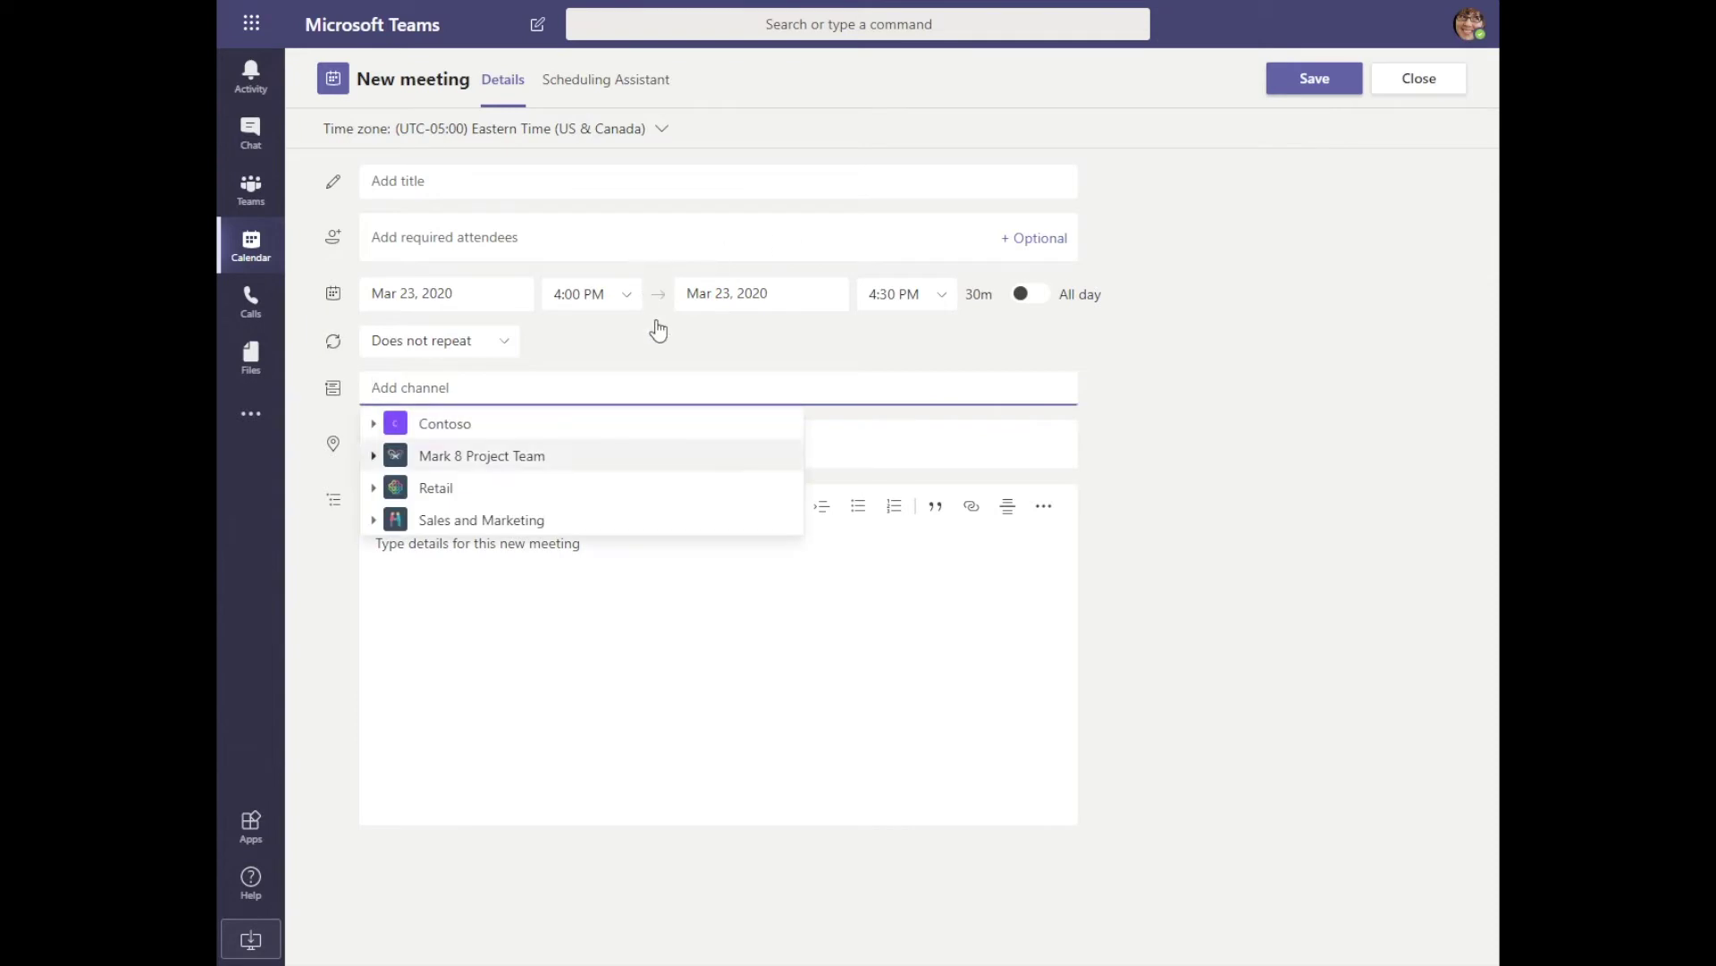
{"action": "key", "text": "Right"}
{"action": "key", "text": "Down"}
{"action": "key", "text": "Up"}
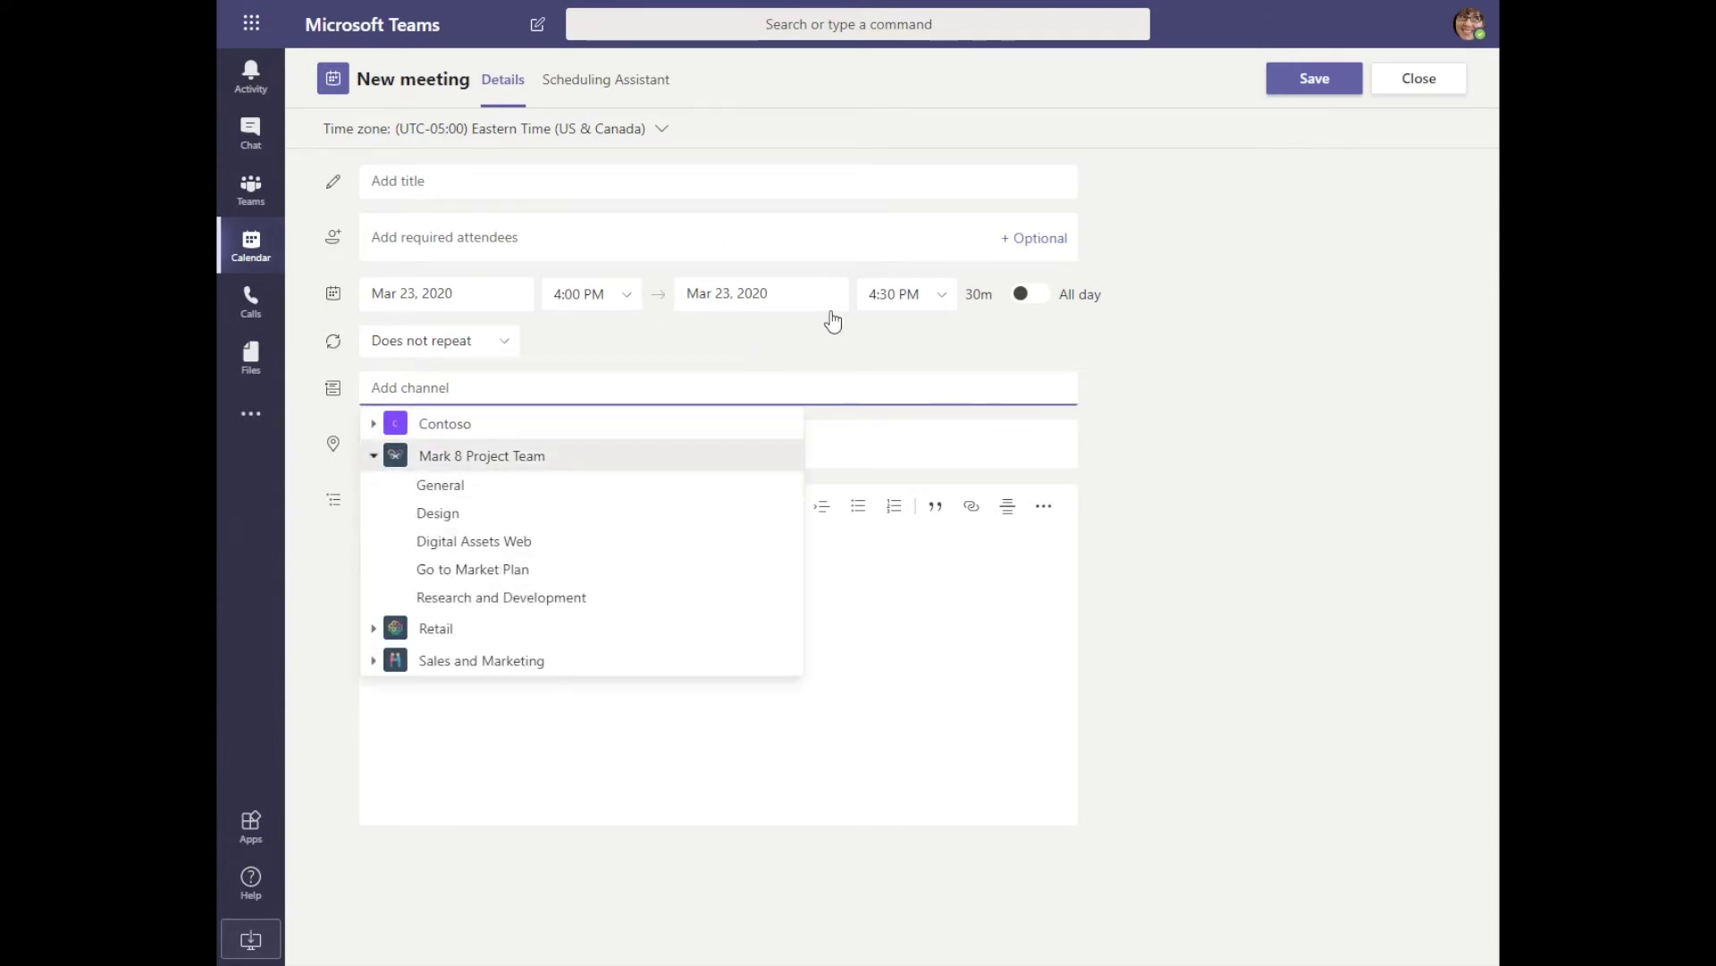
{"action": "key", "text": "Down"}
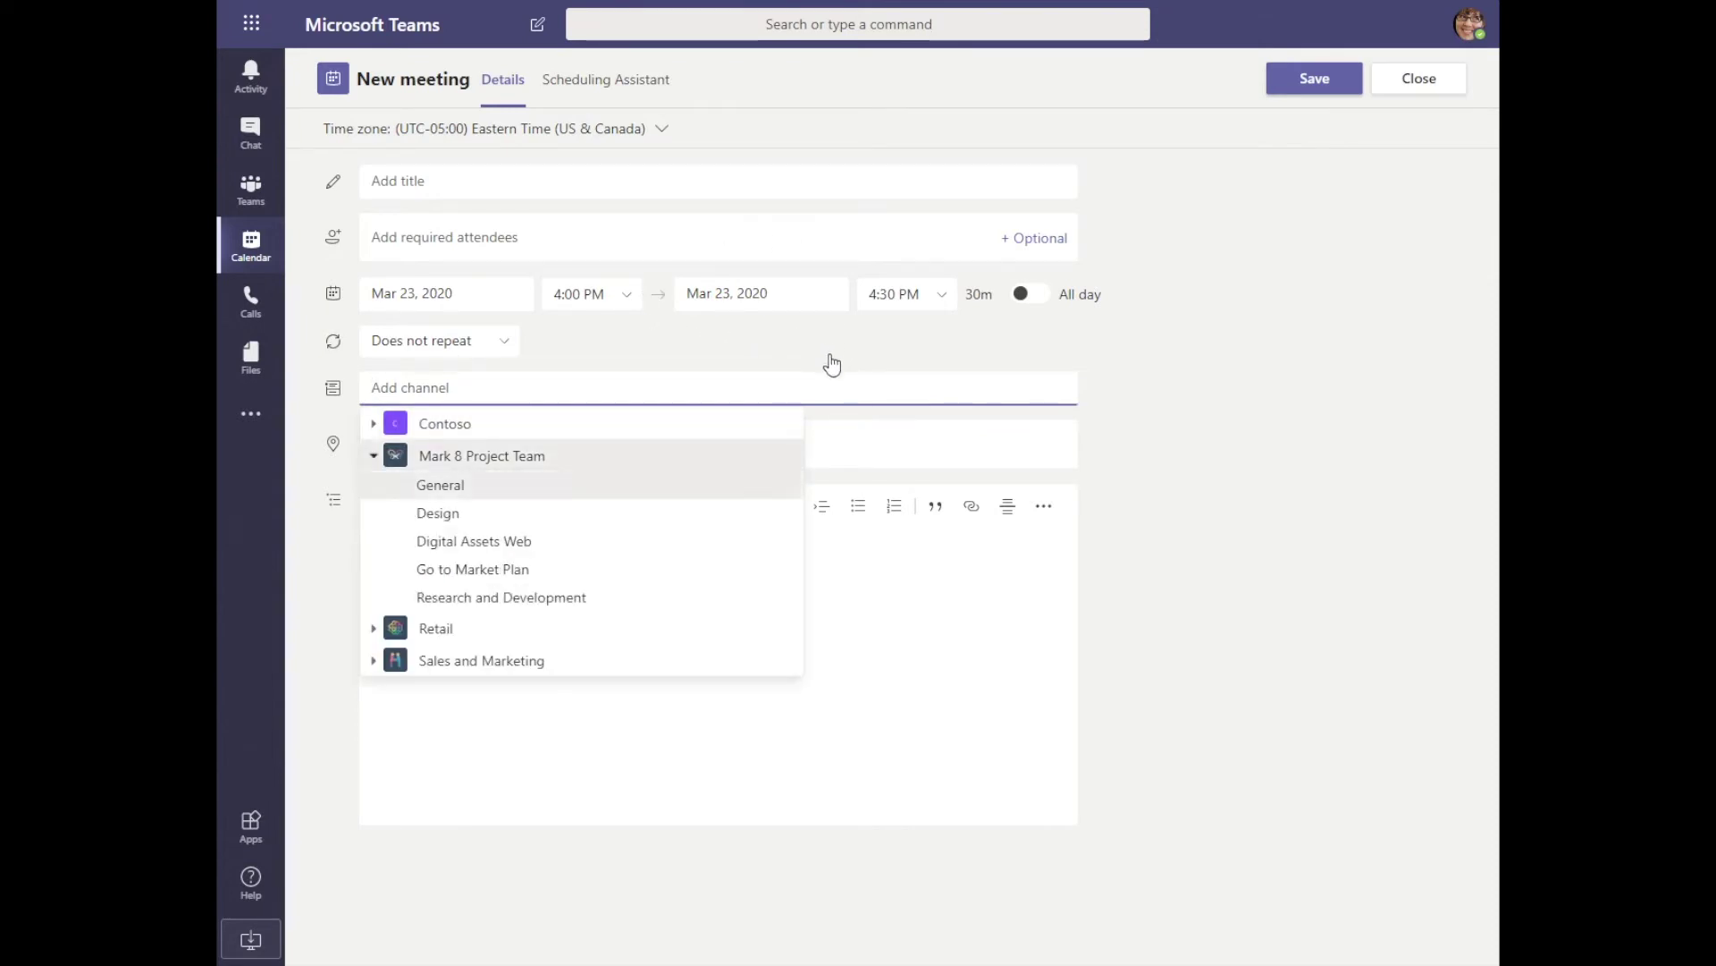
{"action": "key", "text": "Return"}
Set the location to Building 1 Rooms > Conf Room Adams, then close the draft
{"action": "key", "text": "Tab"}
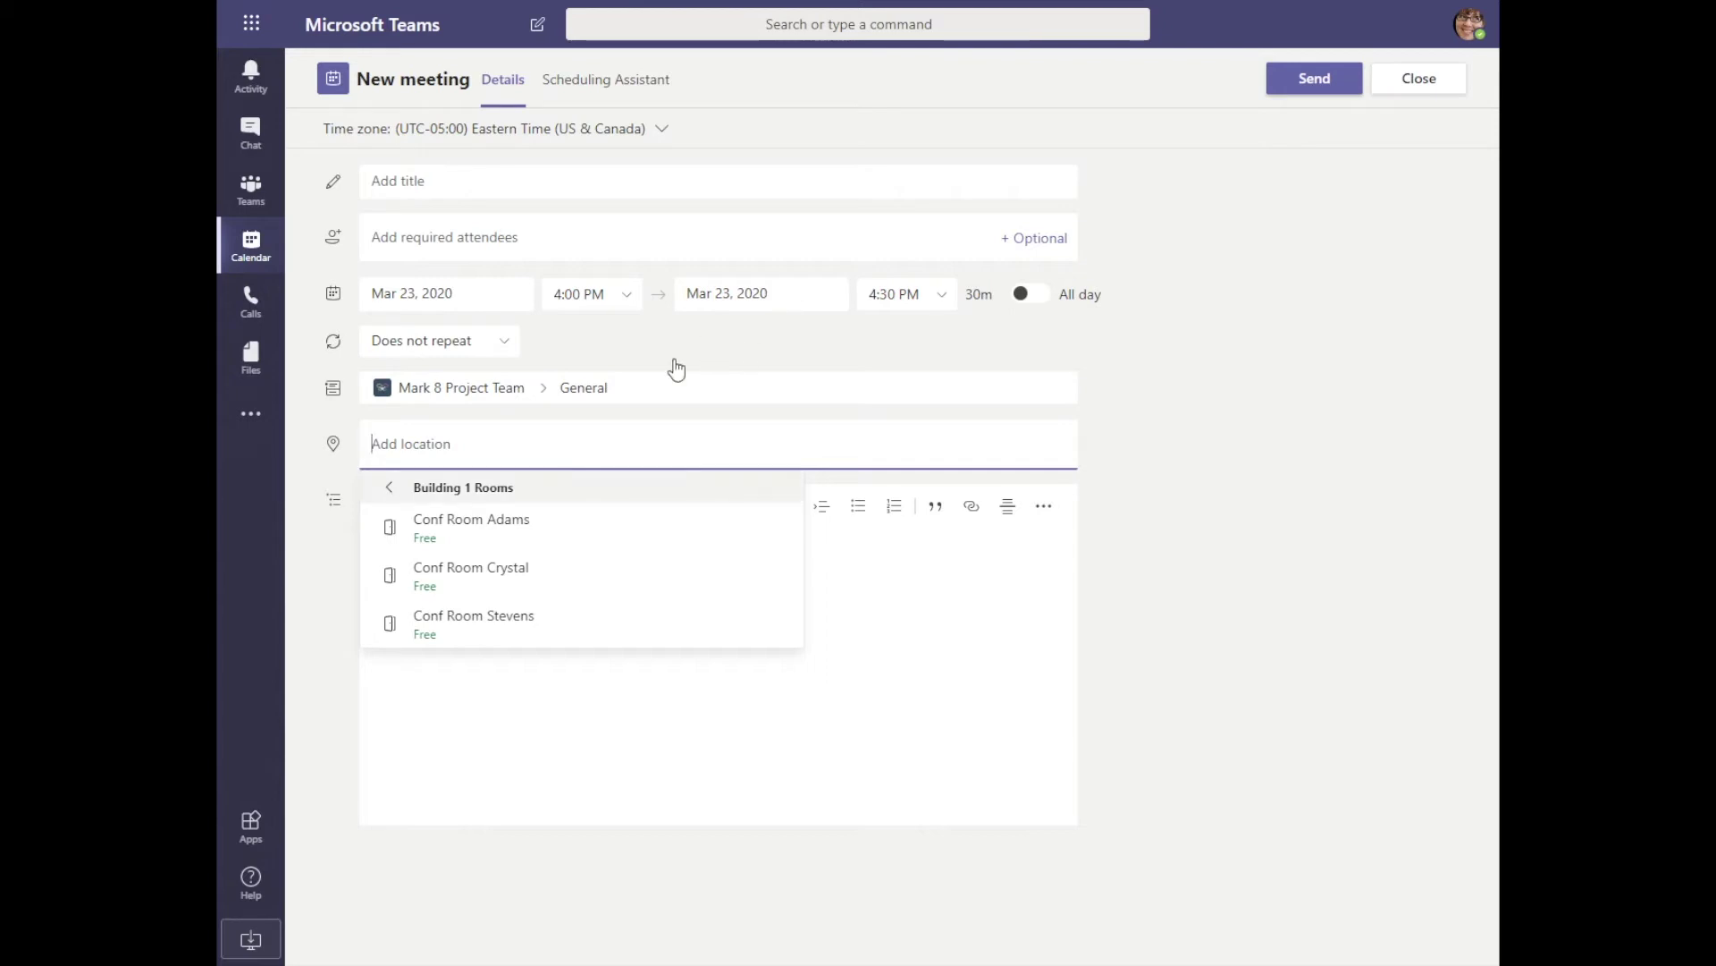
{"action": "key", "text": "Left"}
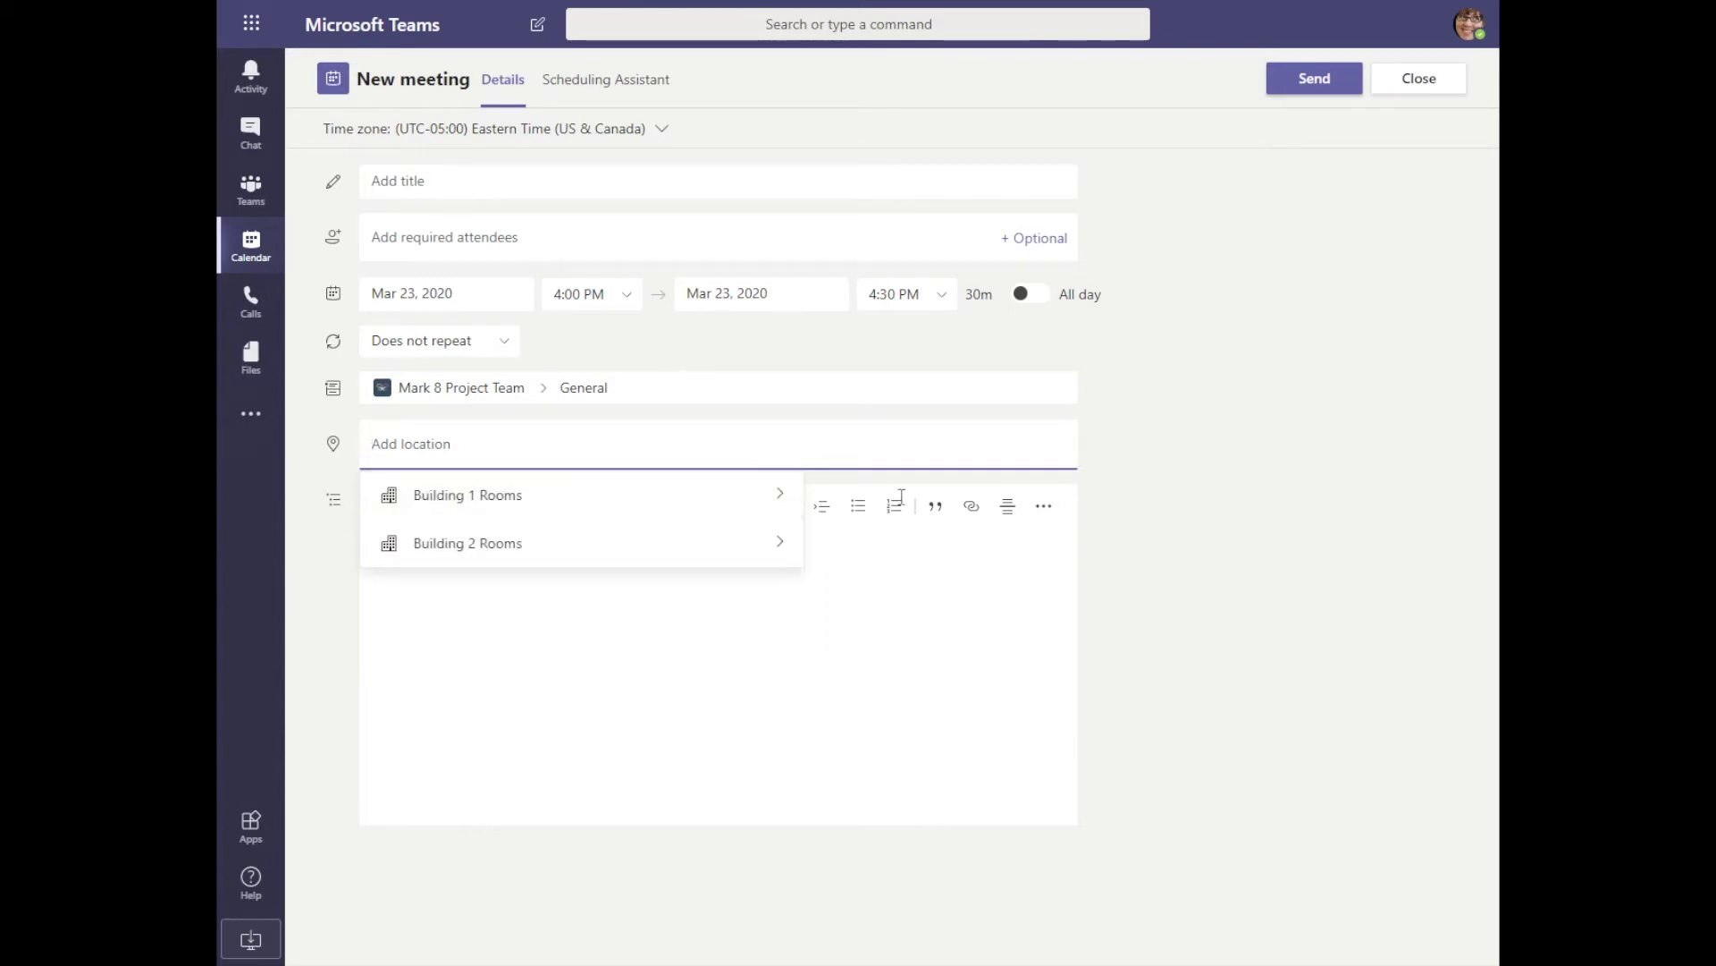
{"action": "key", "text": "Down"}
{"action": "key", "text": "Up"}
{"action": "key", "text": "Right"}
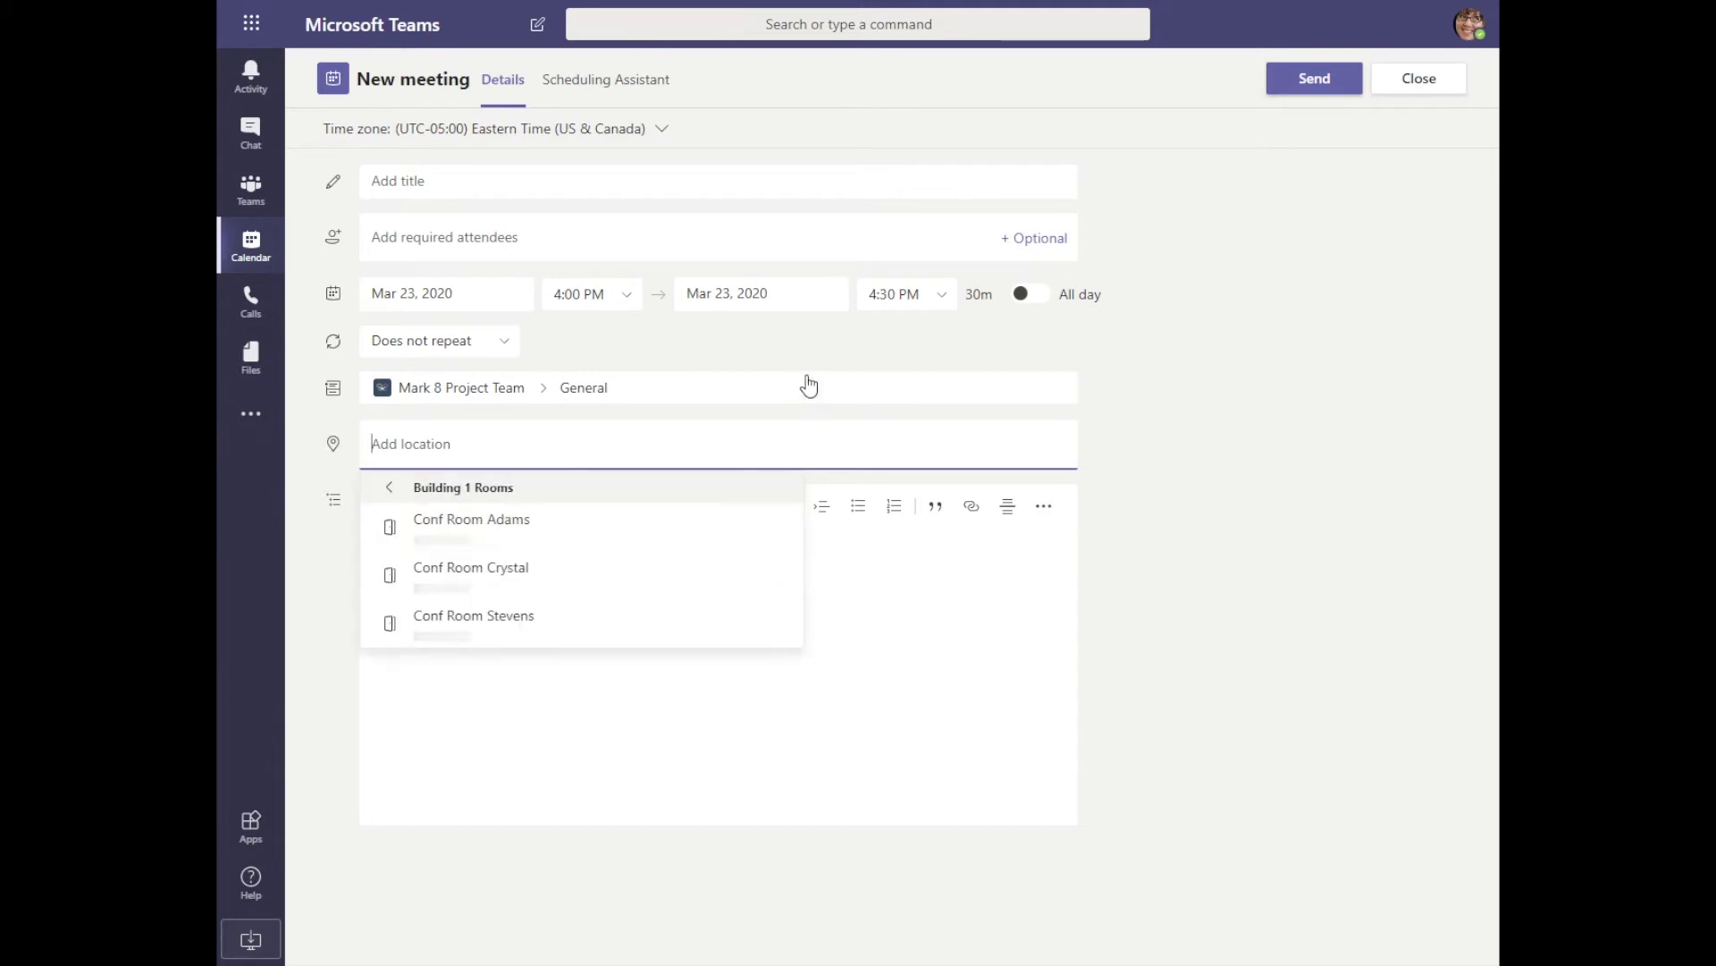
{"action": "key", "text": "Down"}
{"action": "key", "text": "Return"}
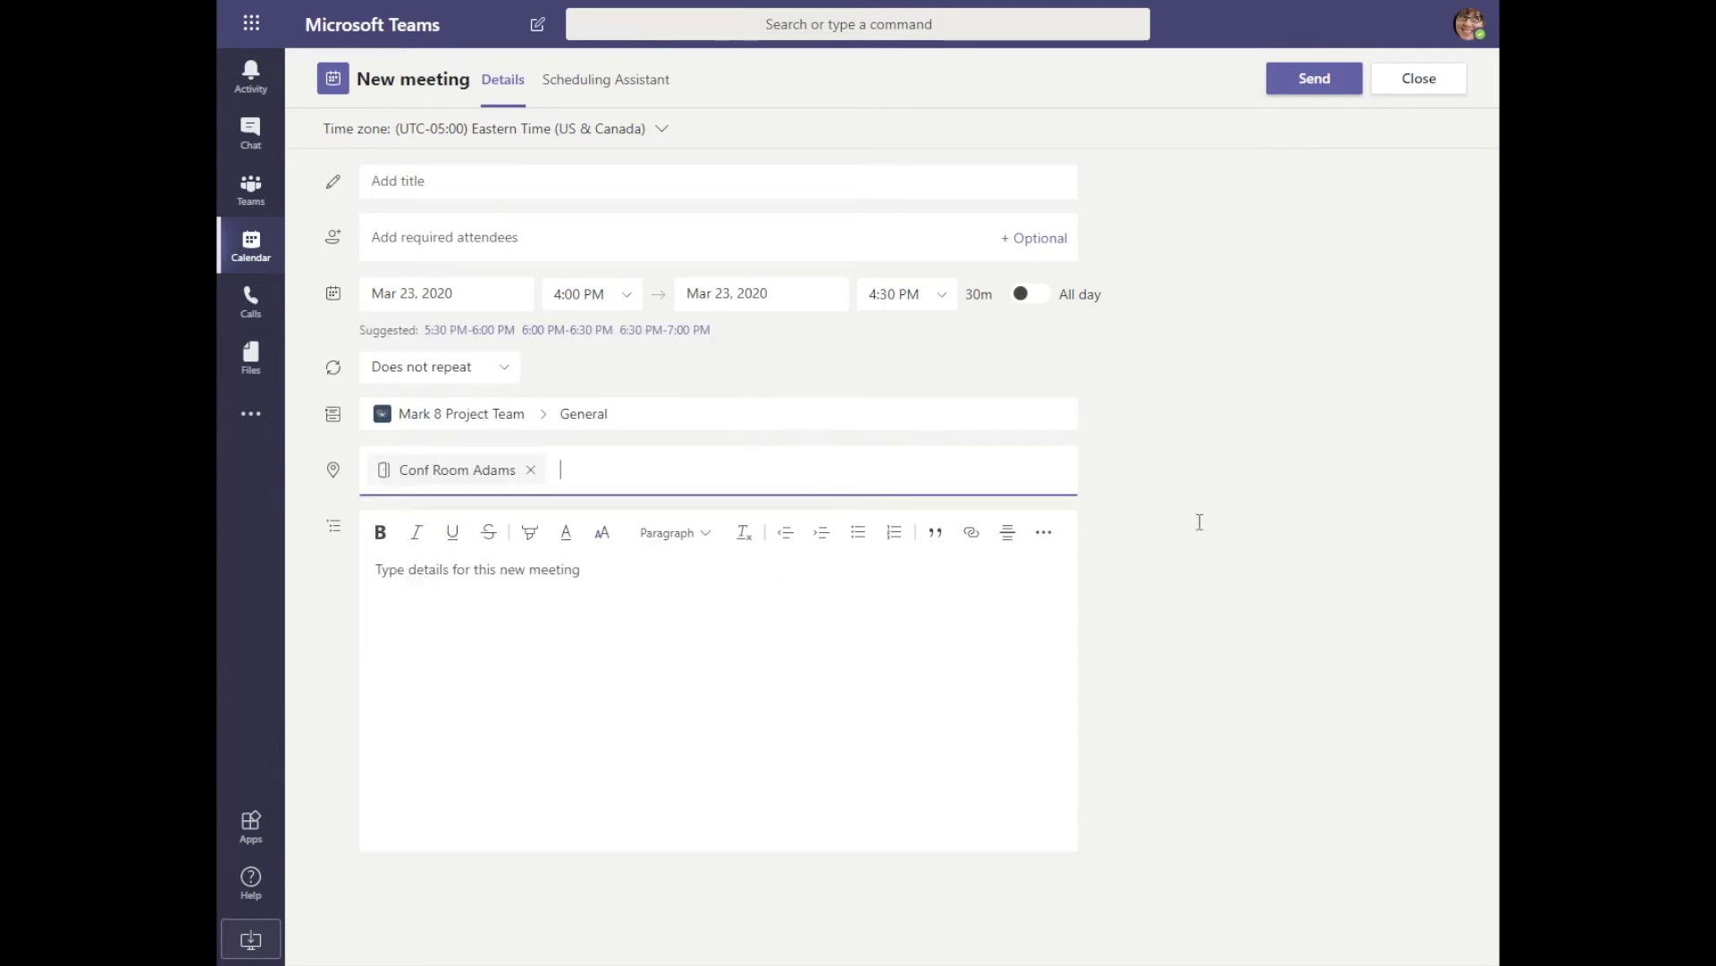
{"action": "left_click", "coordinate": [1418, 78]}
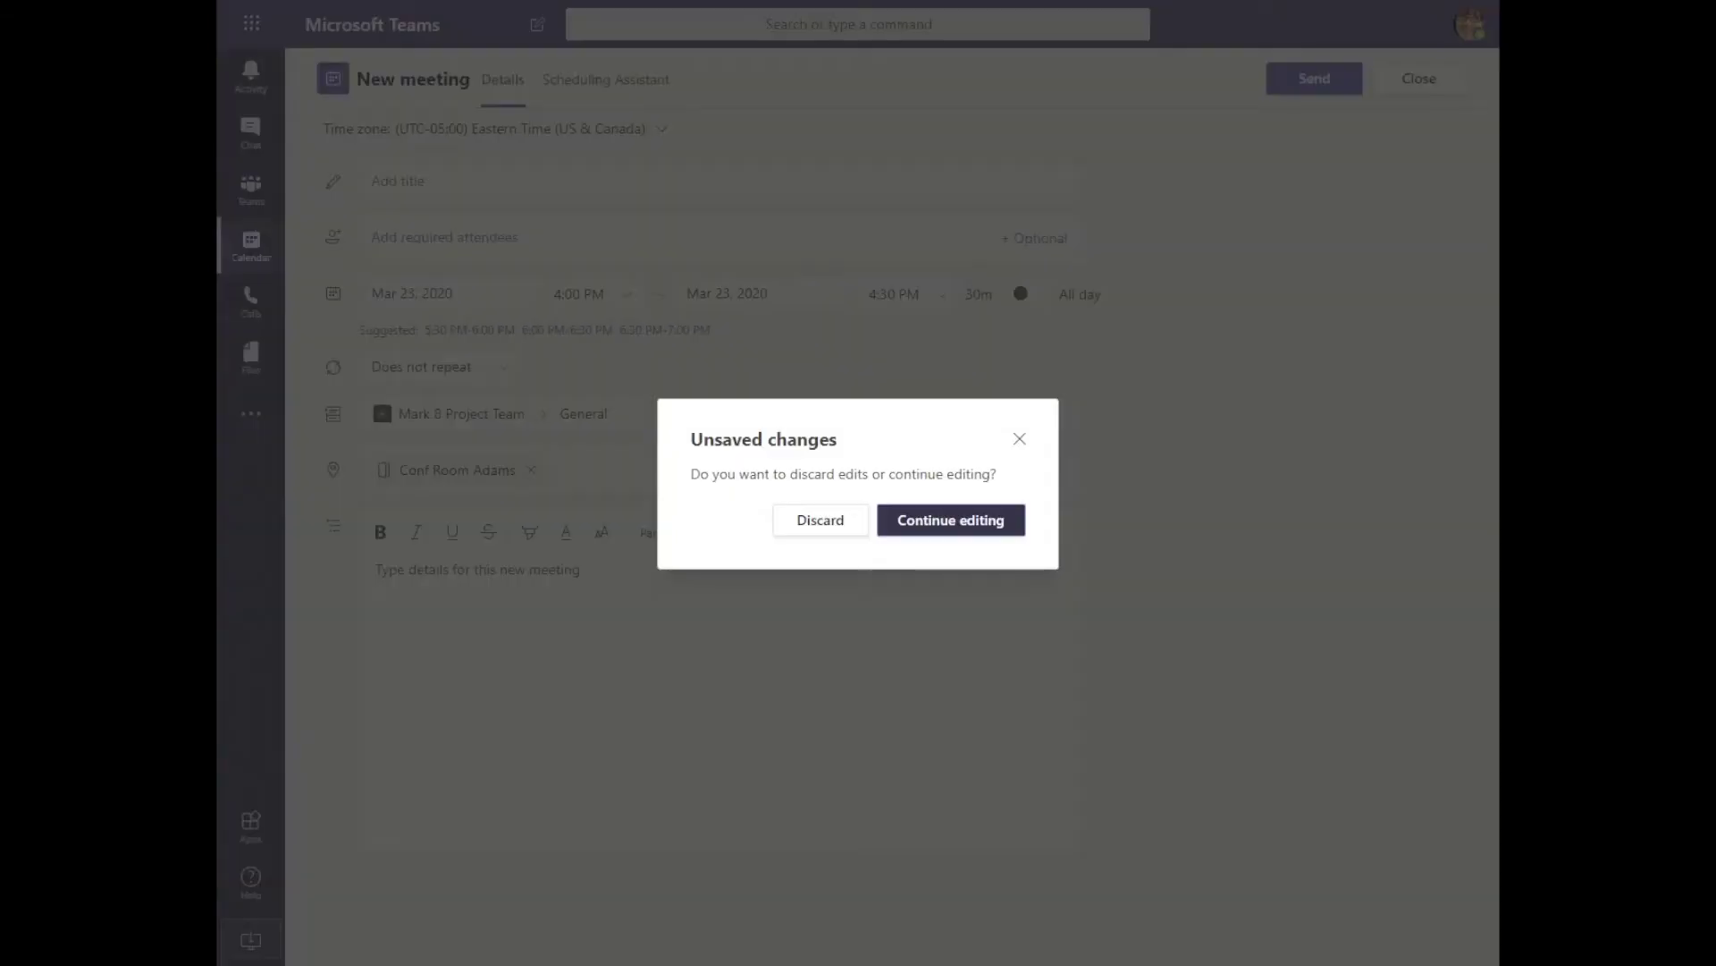
Discard the draft and open the Sales Team Meeting, March 23, 9:00–10:00 AM
{"action": "key", "text": "shift+Tab"}
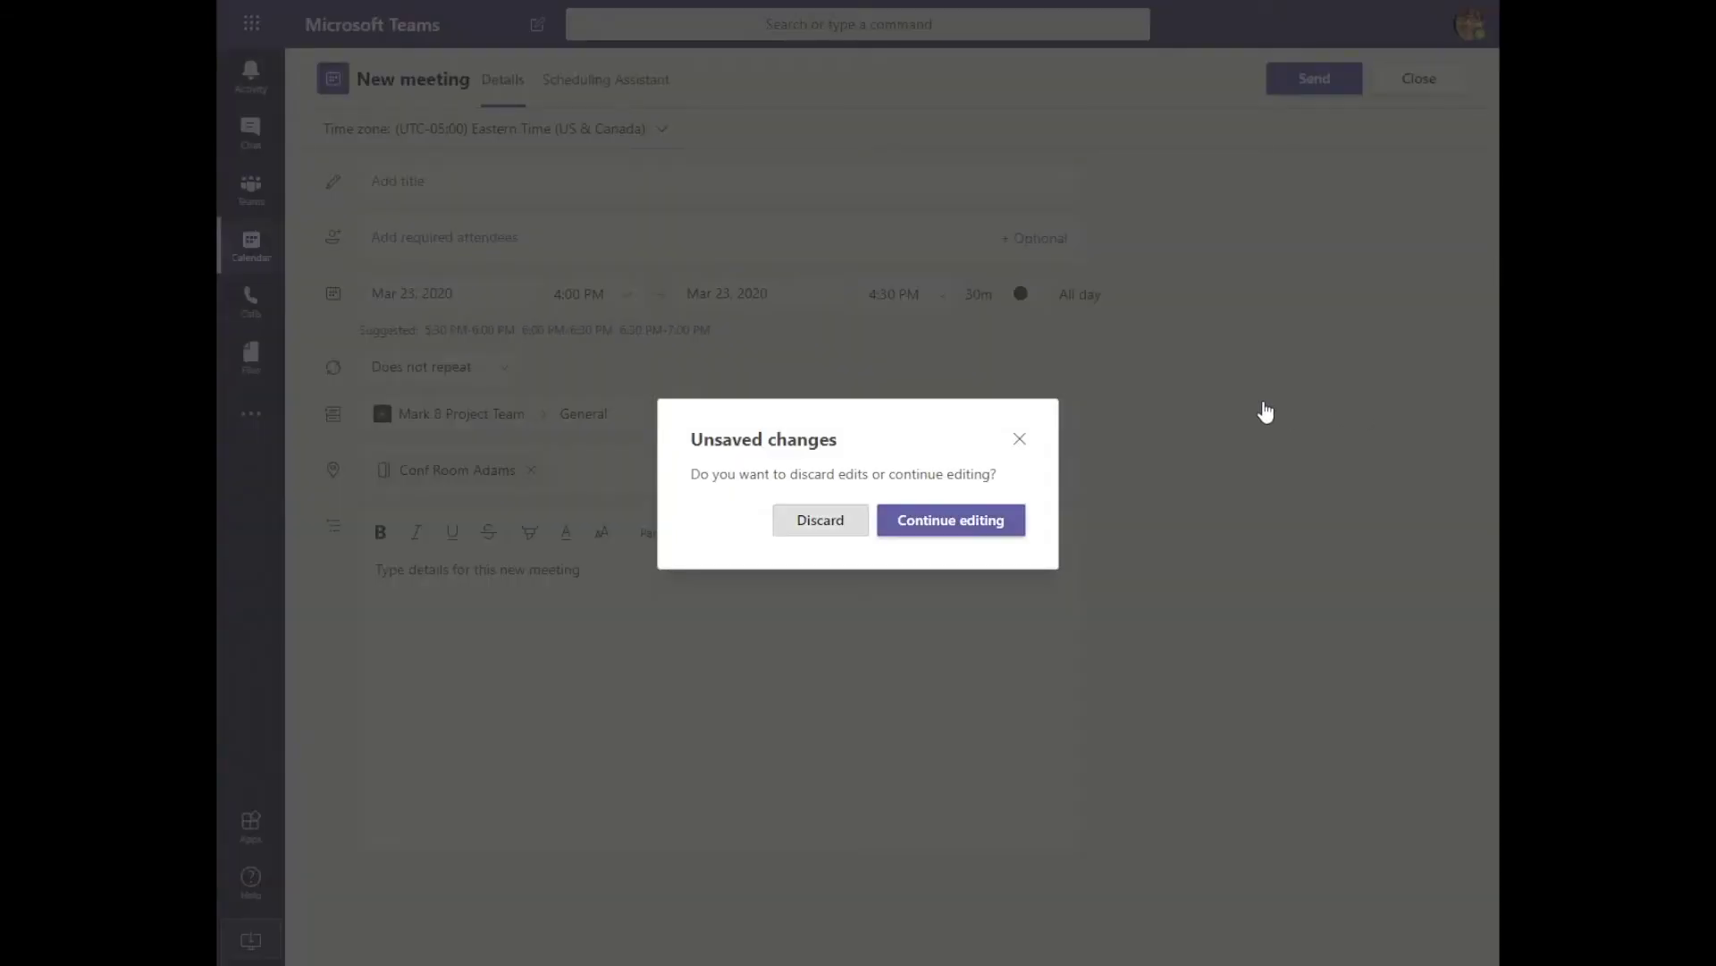
{"action": "key", "text": "Return"}
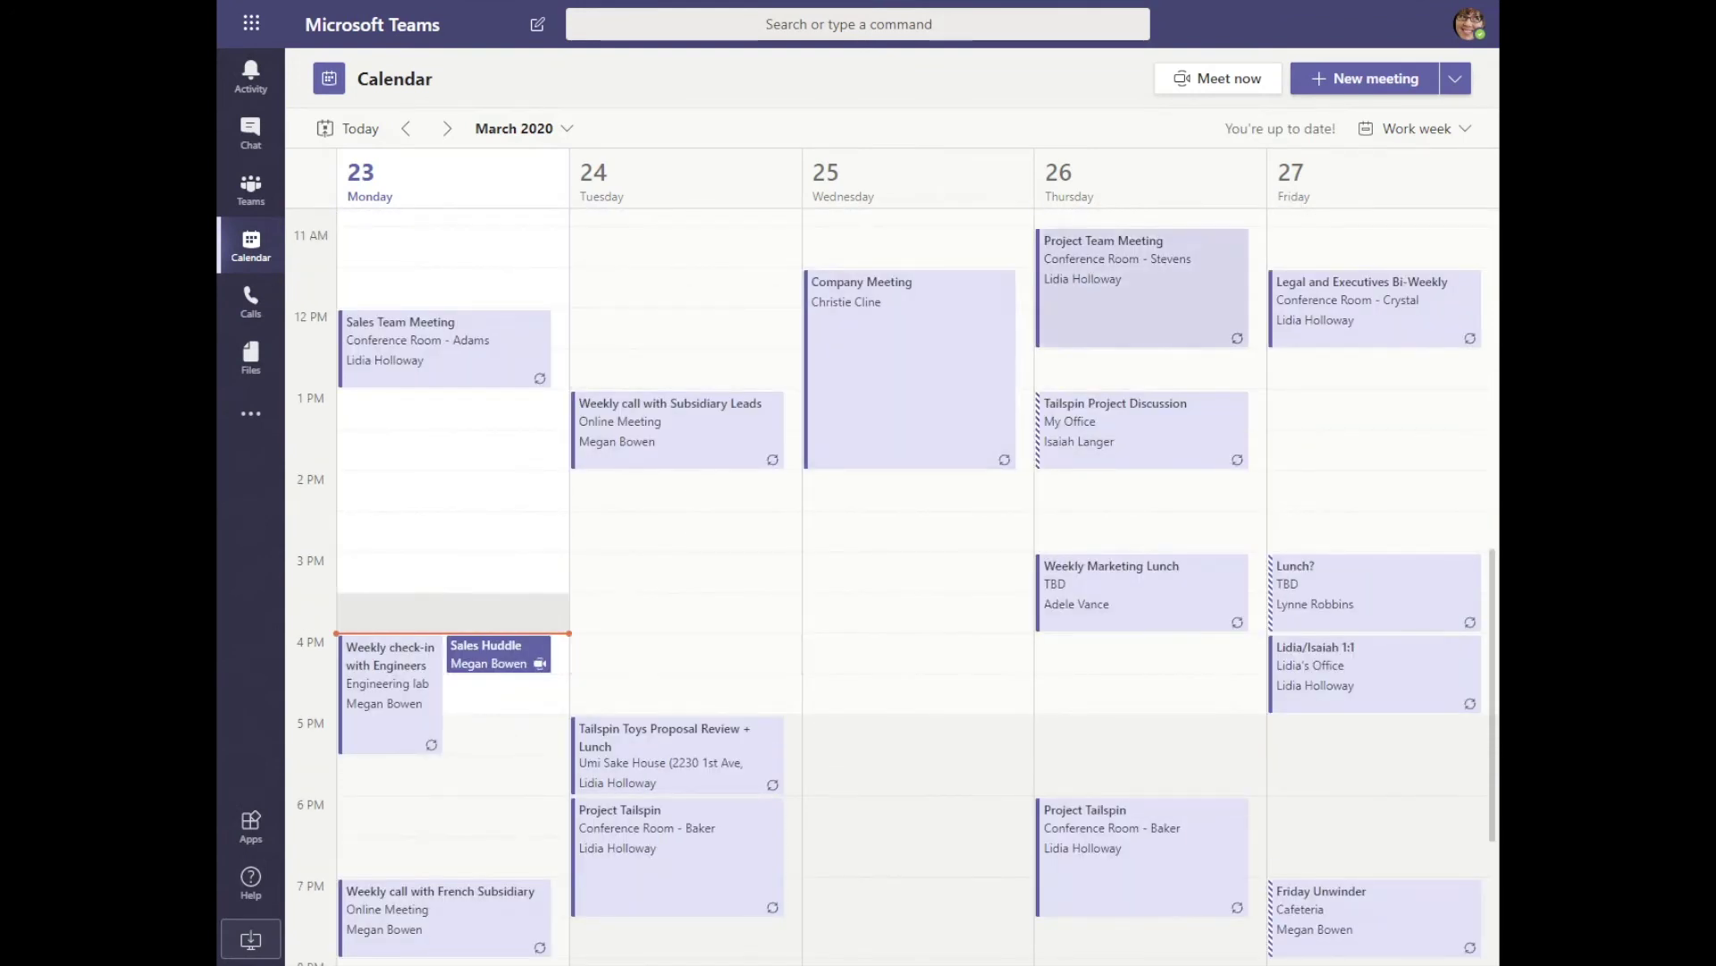
{"action": "key", "text": "Return"}
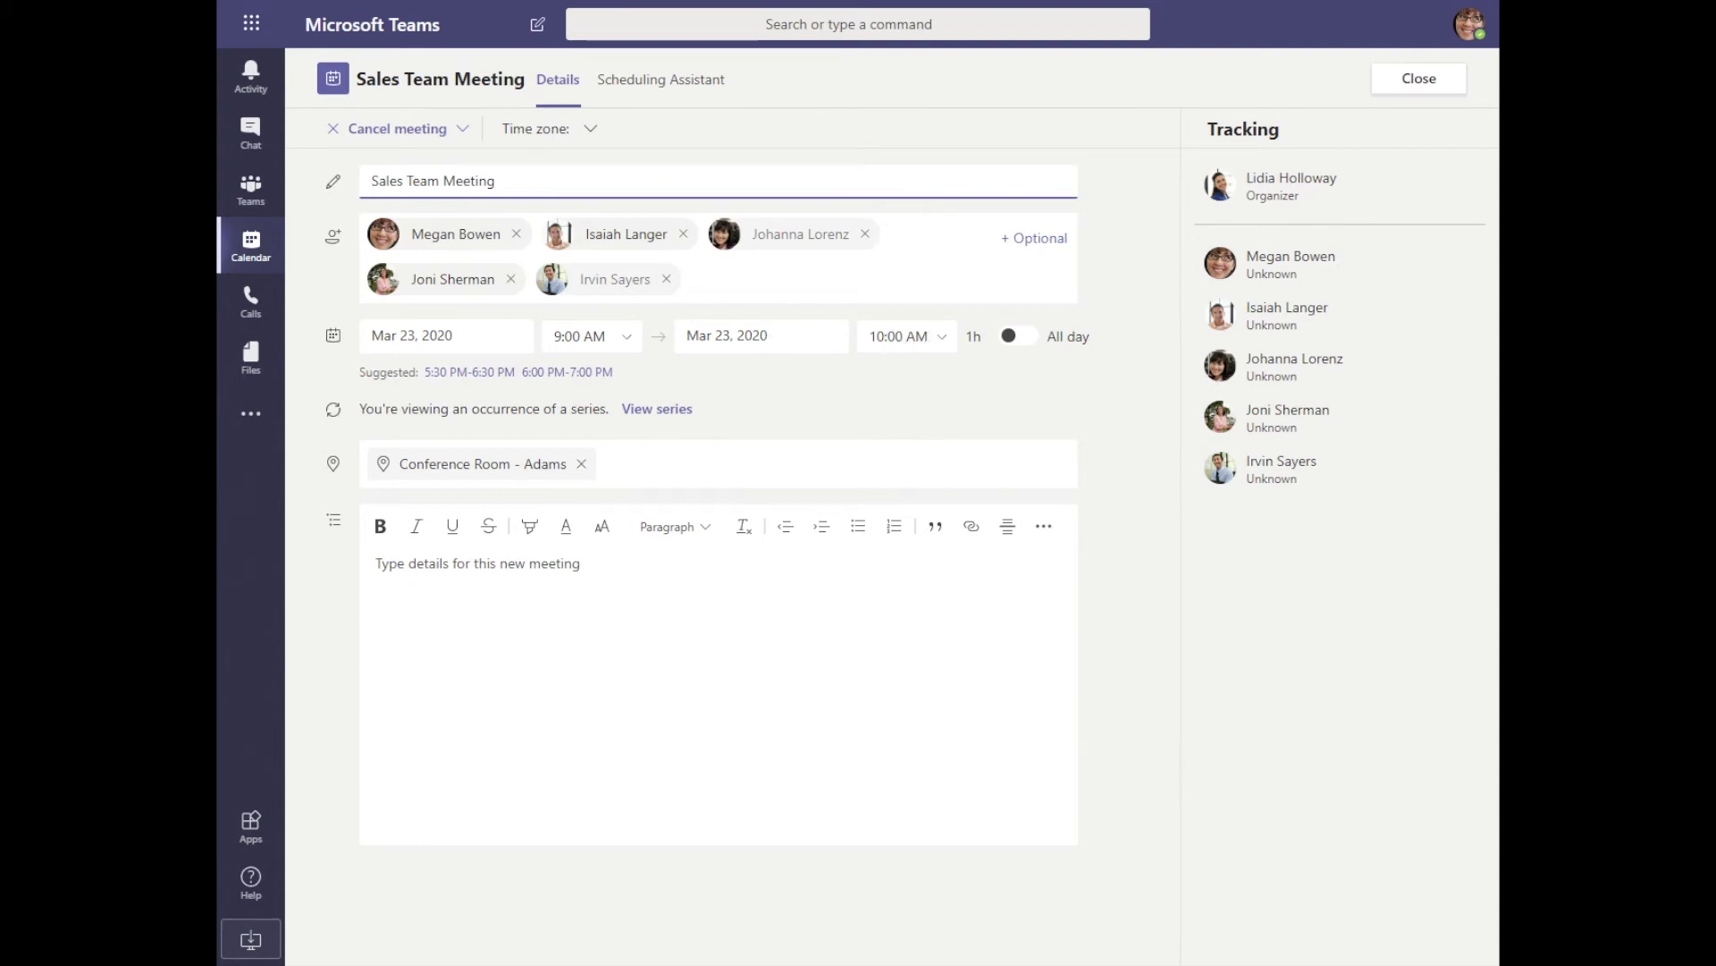
Close the Sales Team Meeting, then close the Weekly check-in with Engineers details
{"action": "left_click", "coordinate": [1418, 78]}
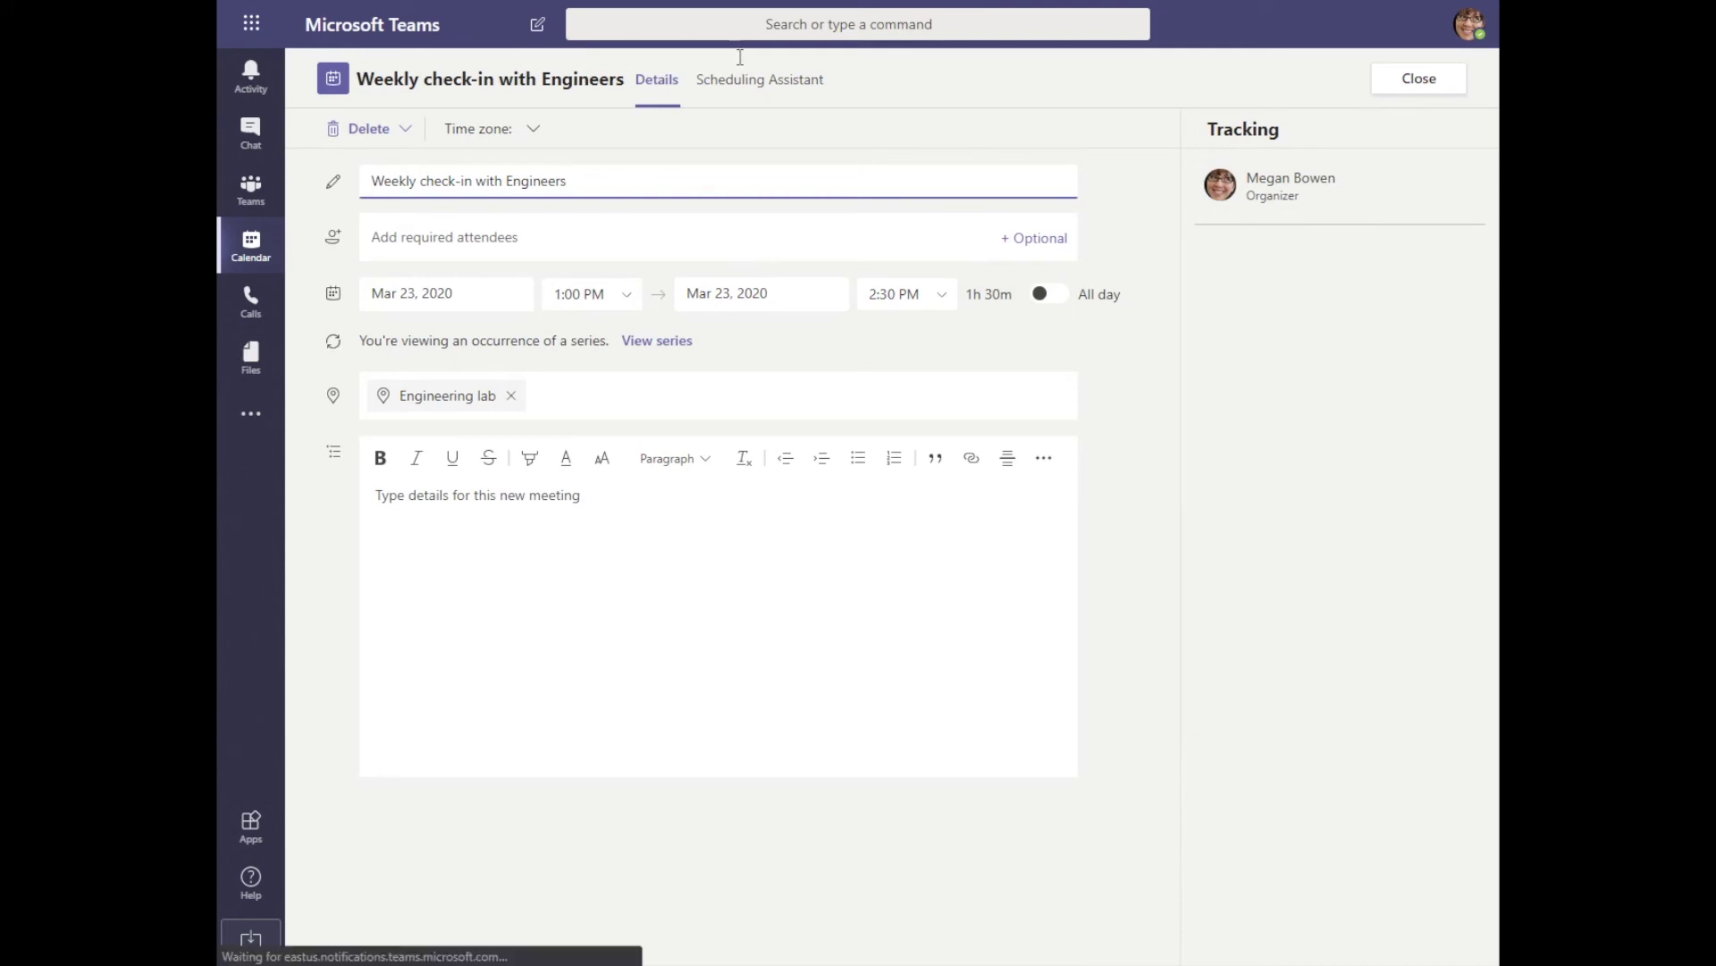
{"action": "left_click", "coordinate": [1420, 78]}
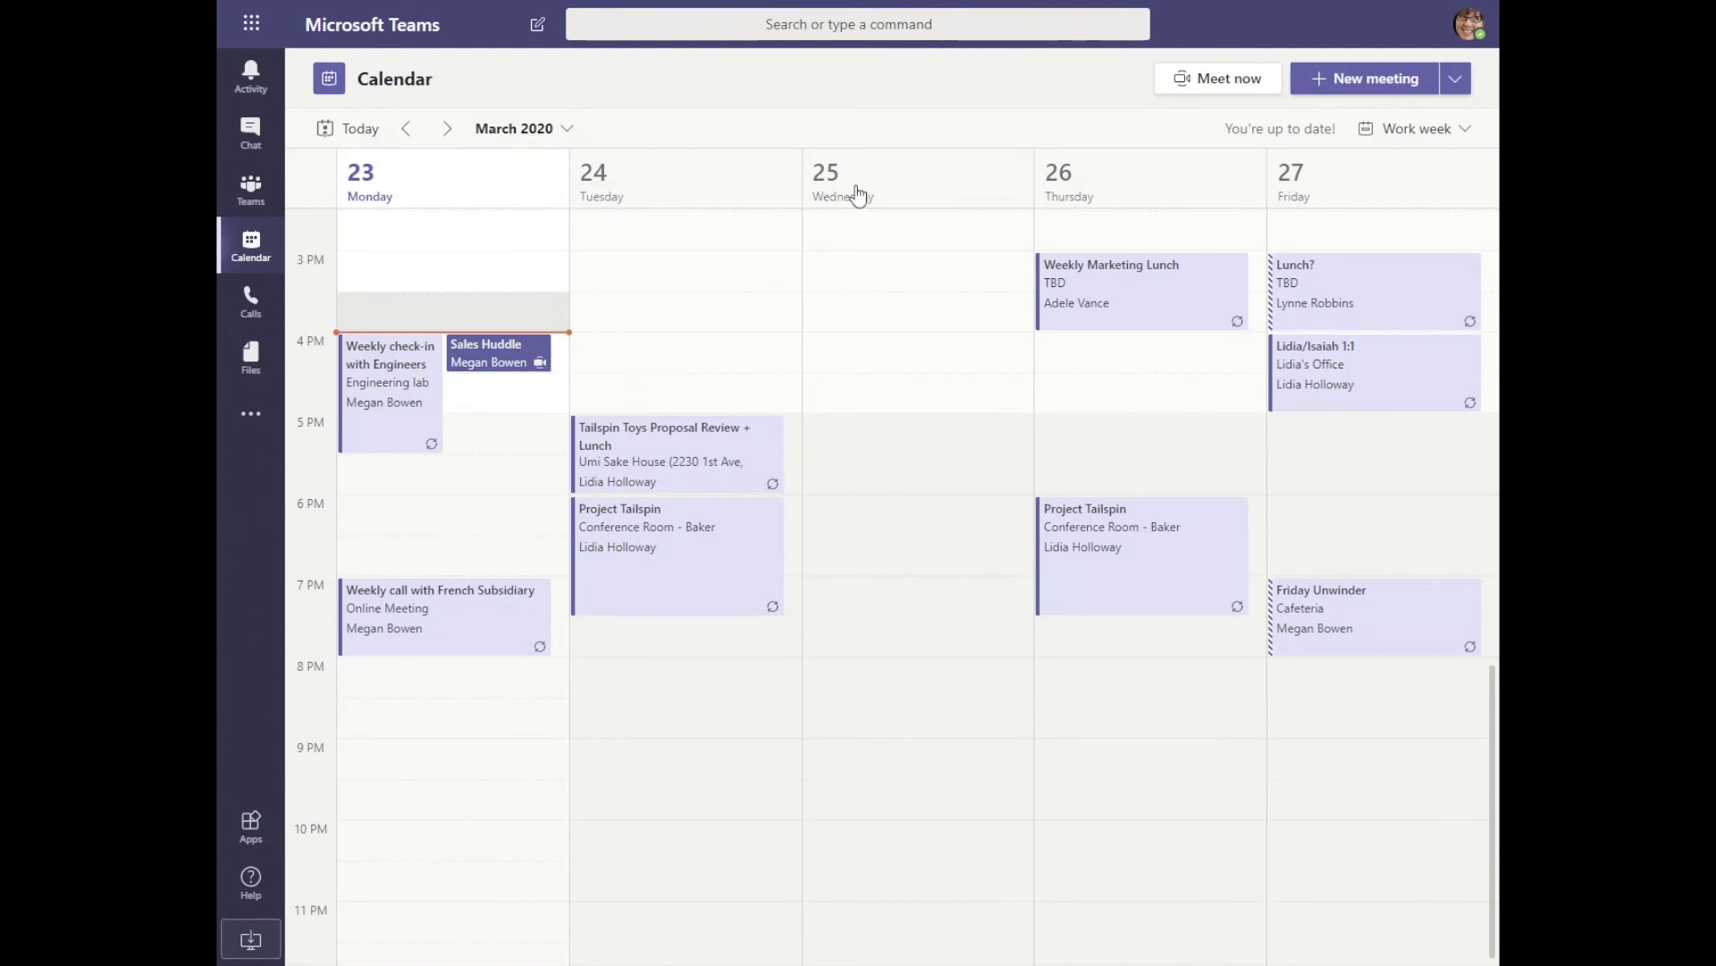
{"action": "key", "text": "Return"}
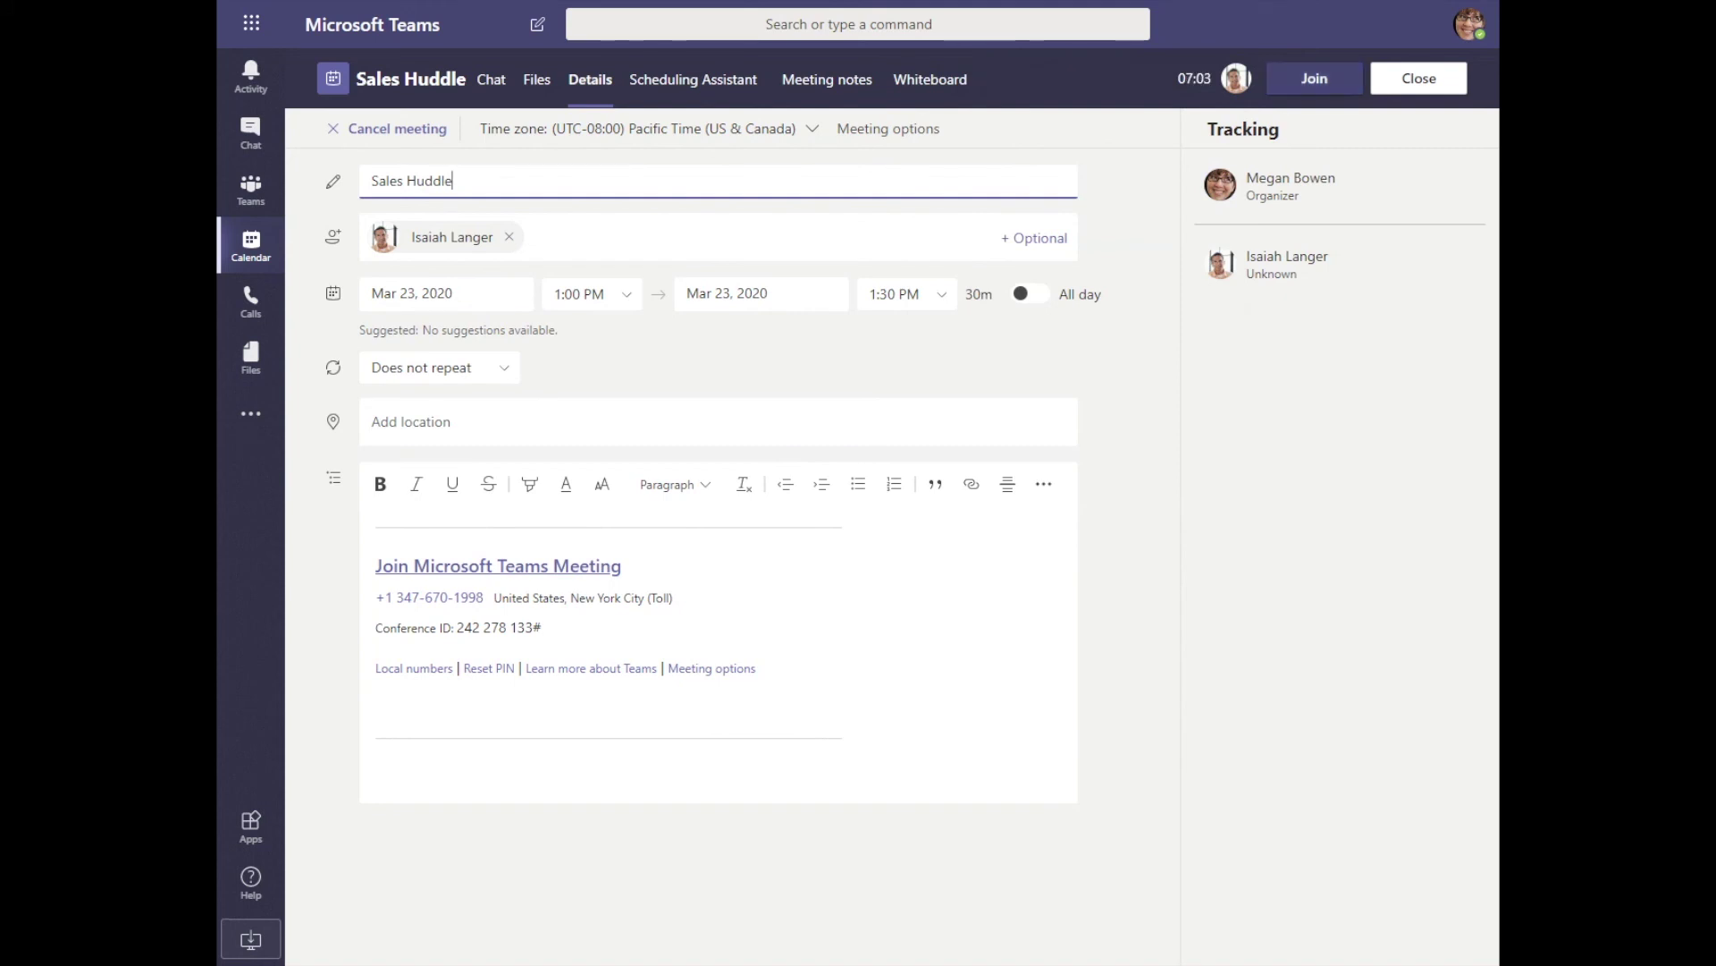
{"action": "left_click", "coordinate": [1315, 79]}
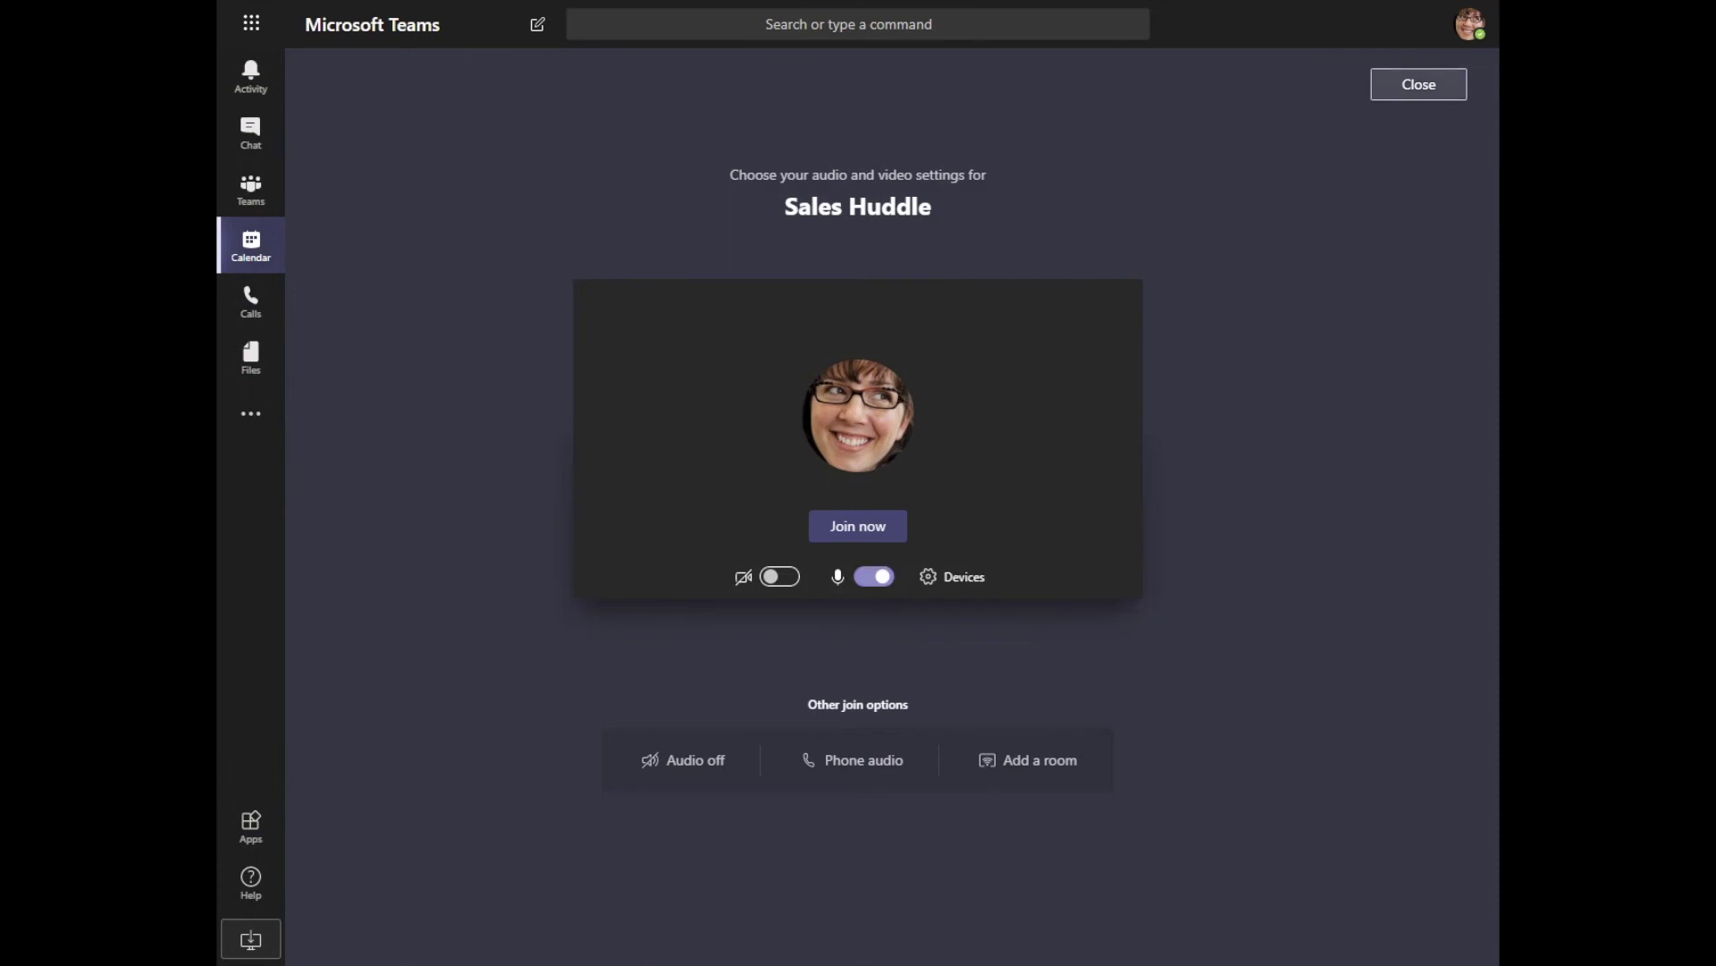
{"action": "left_click", "coordinate": [1419, 83]}
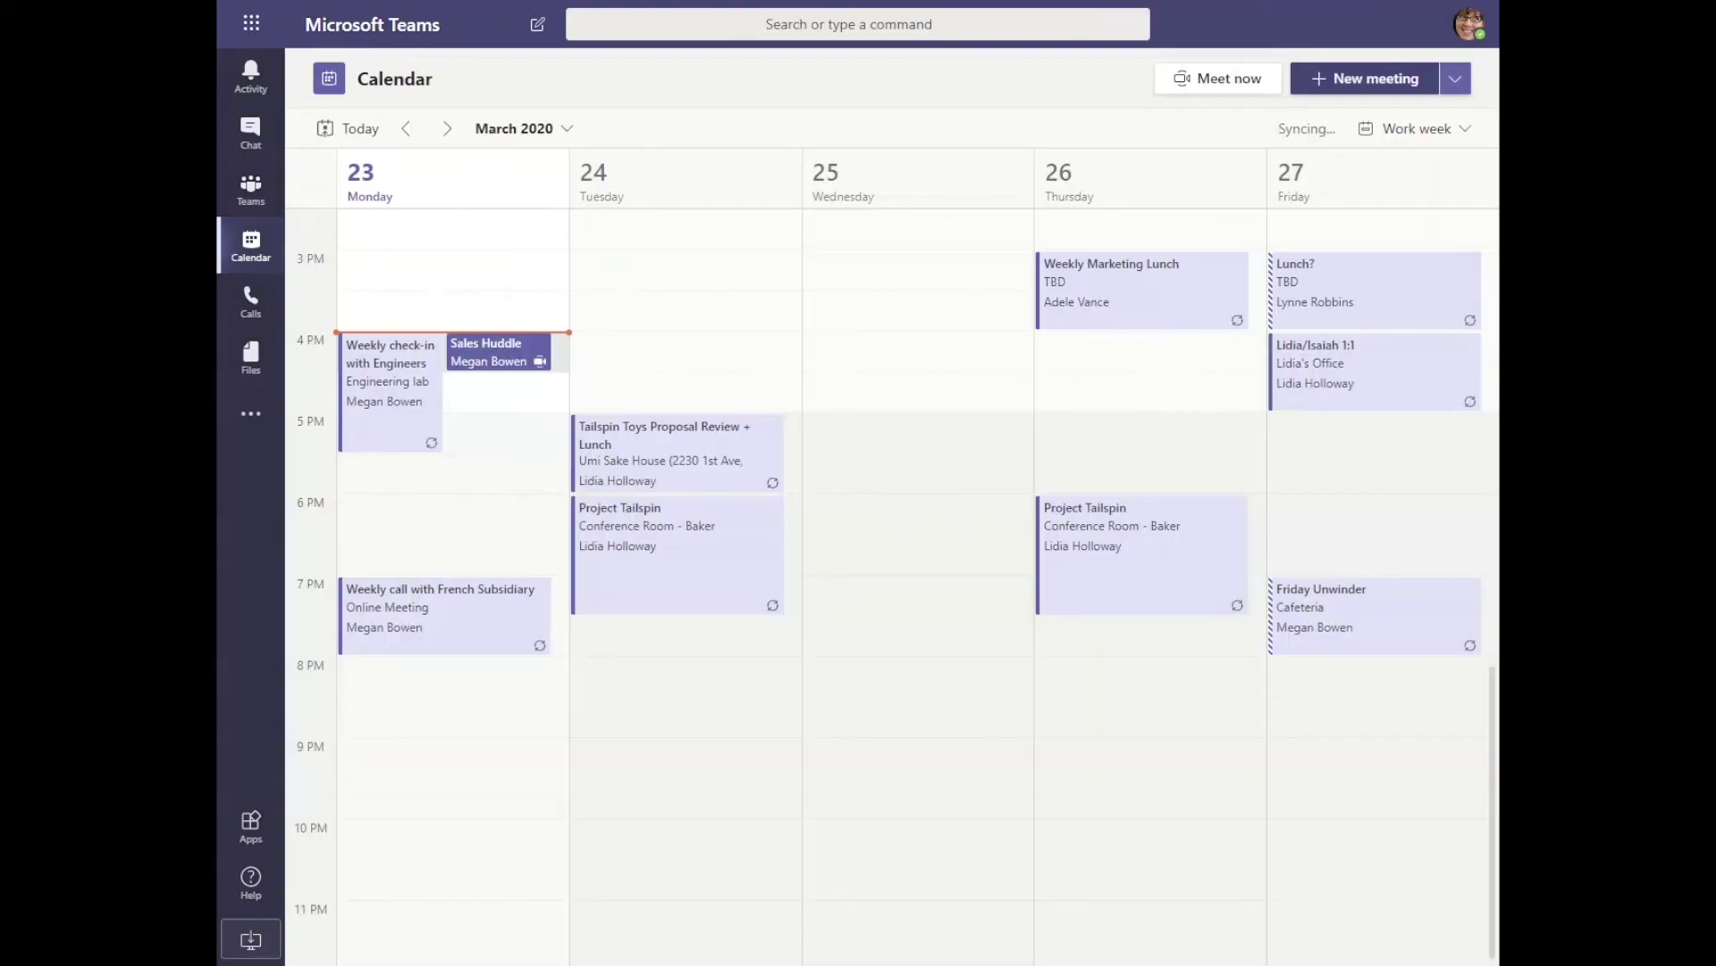